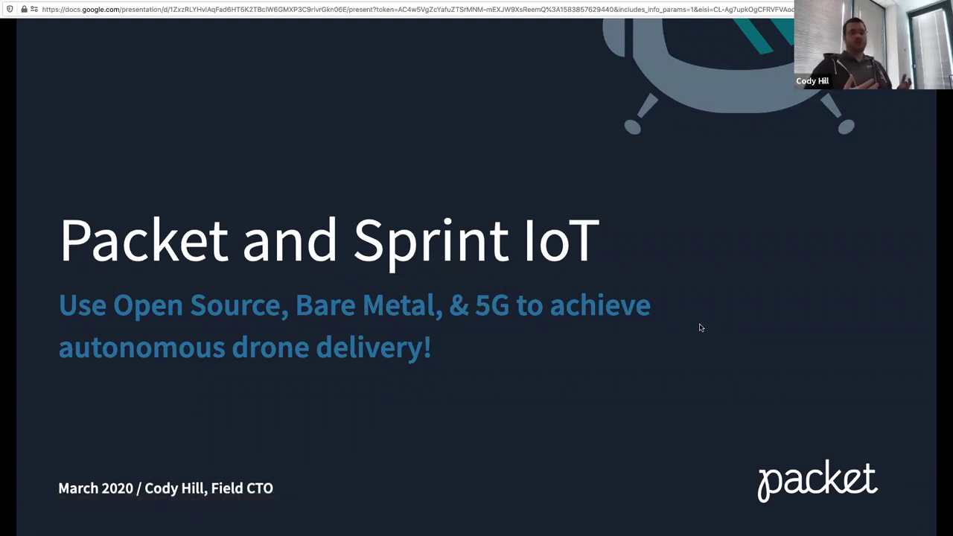
key(Right)
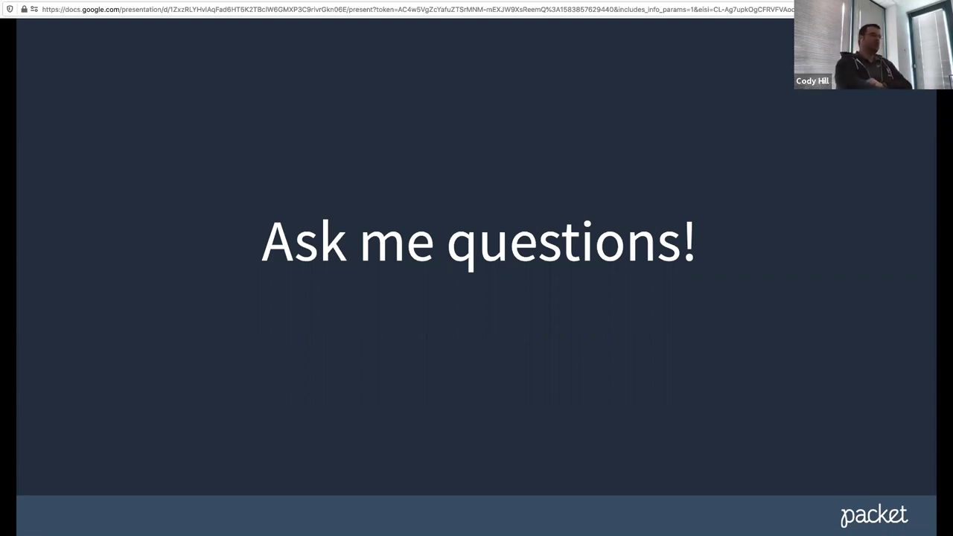
key(Right)
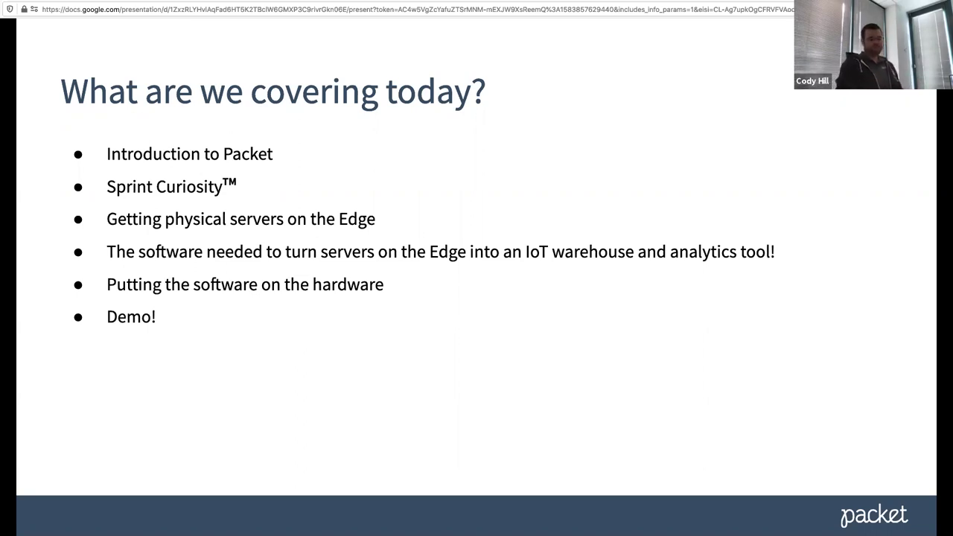
key(Right)
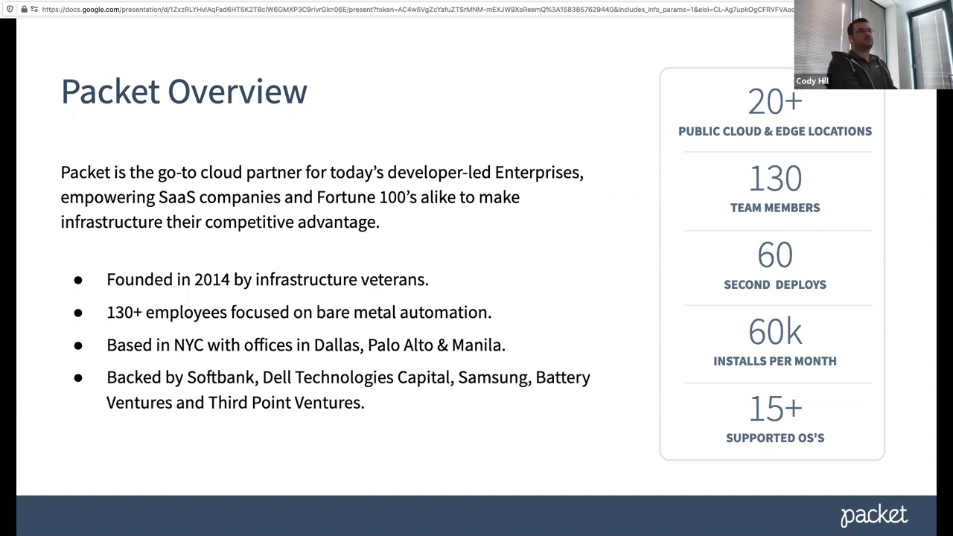
key(Right)
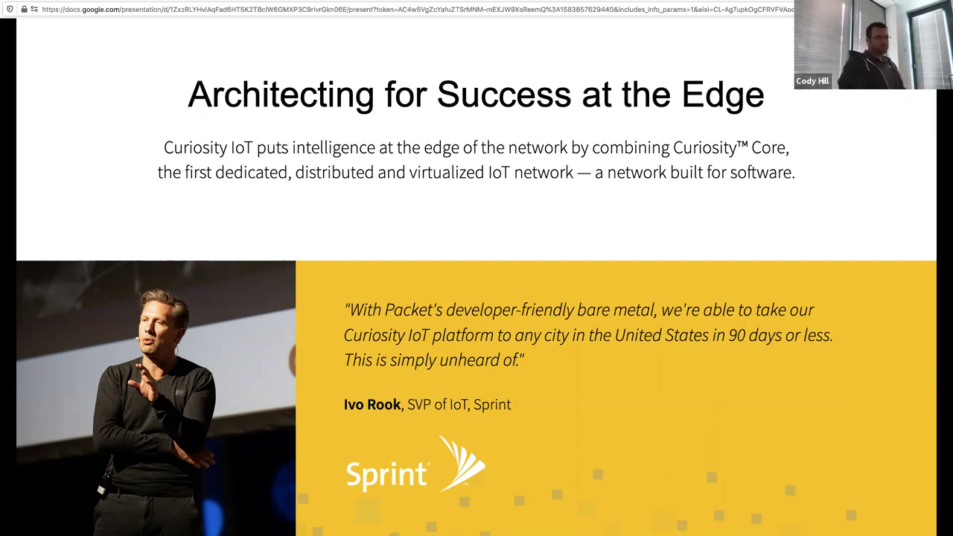
key(Right)
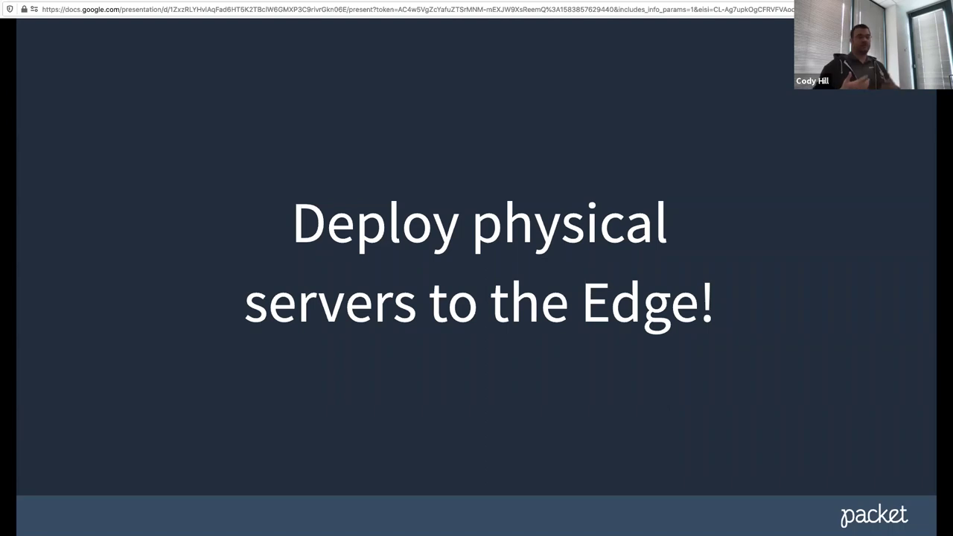
key(Right)
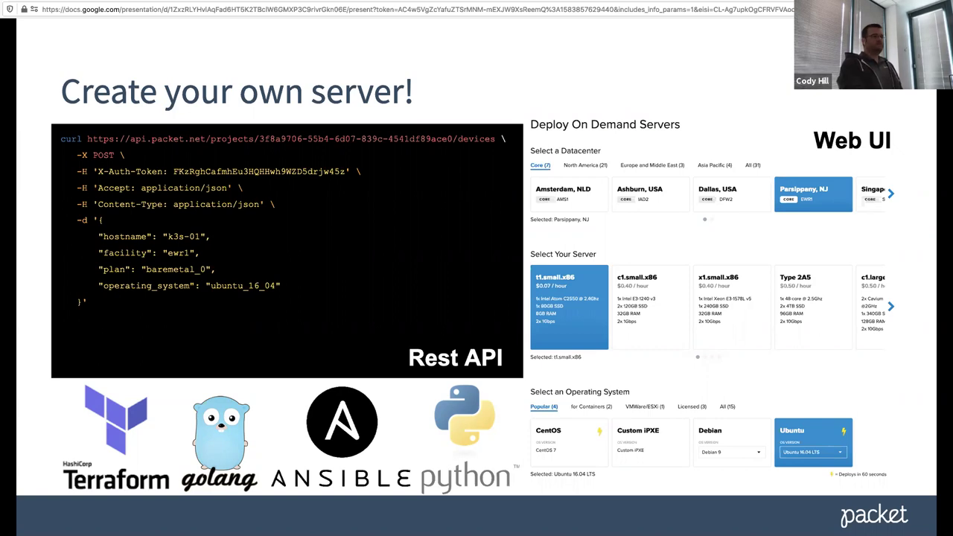
key(Right)
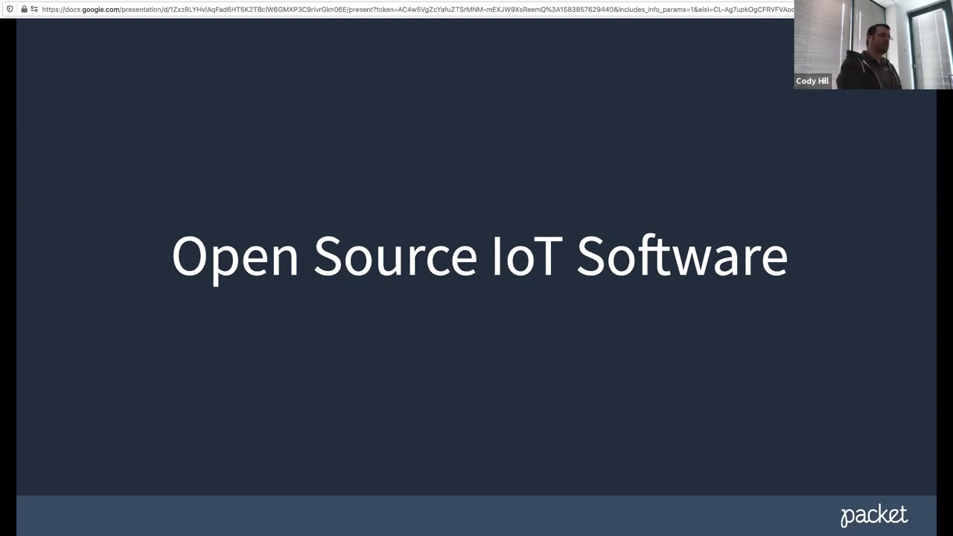
key(Right)
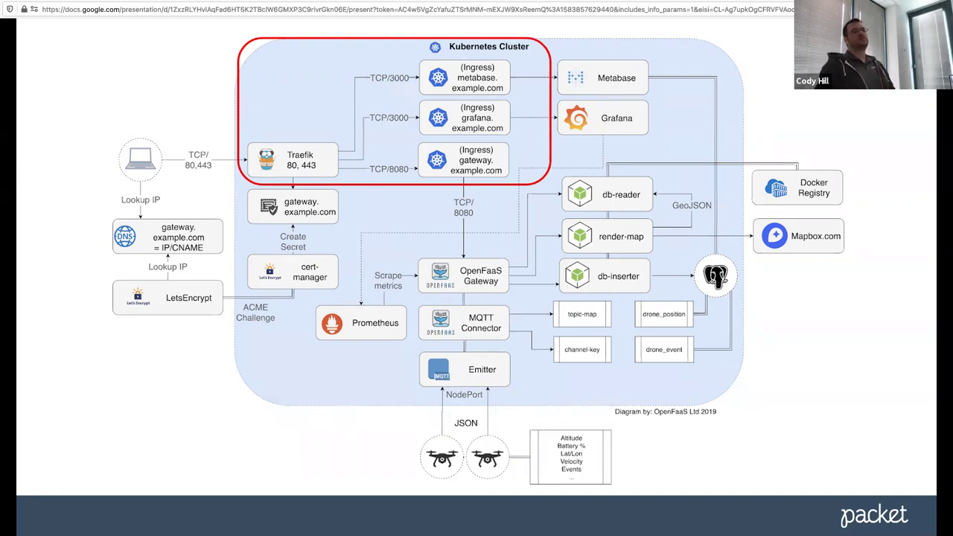
key(Right)
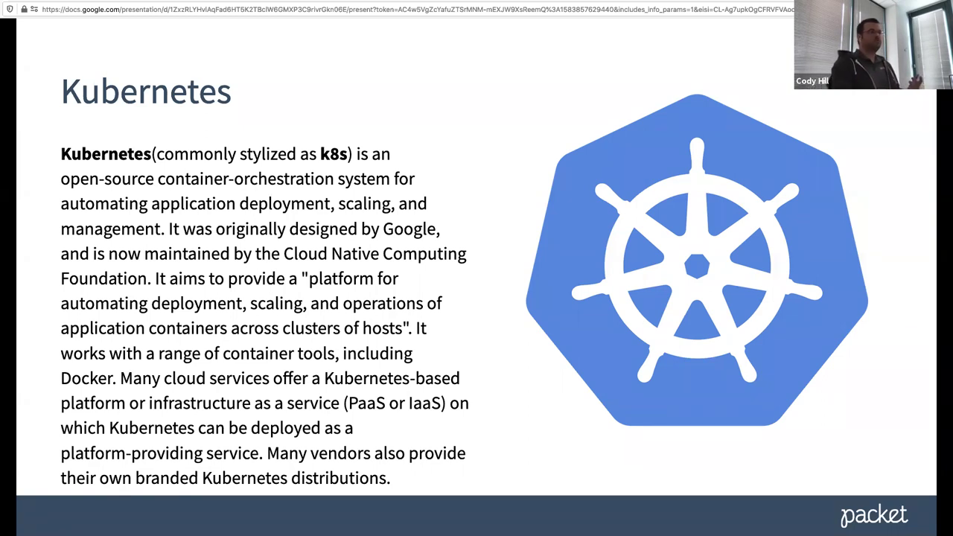
key(Right)
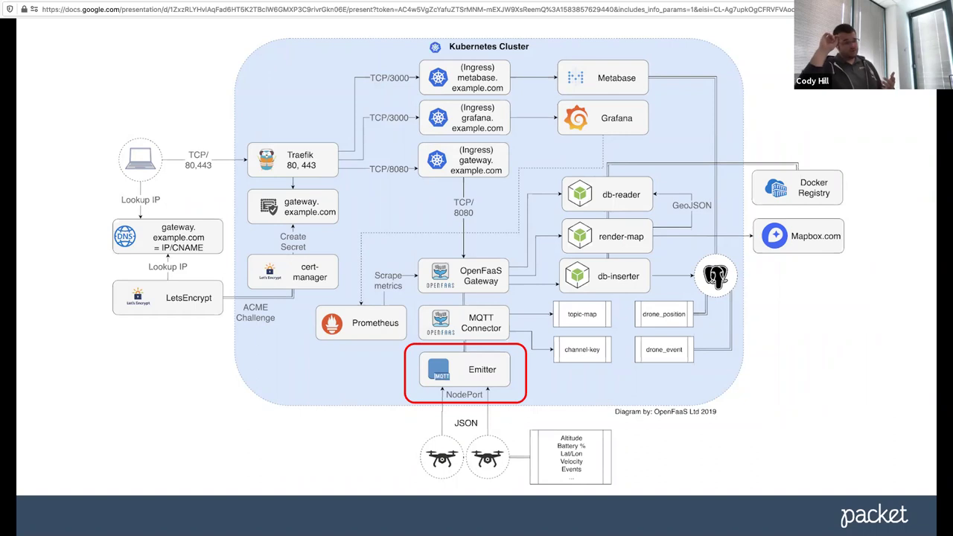
key(Right)
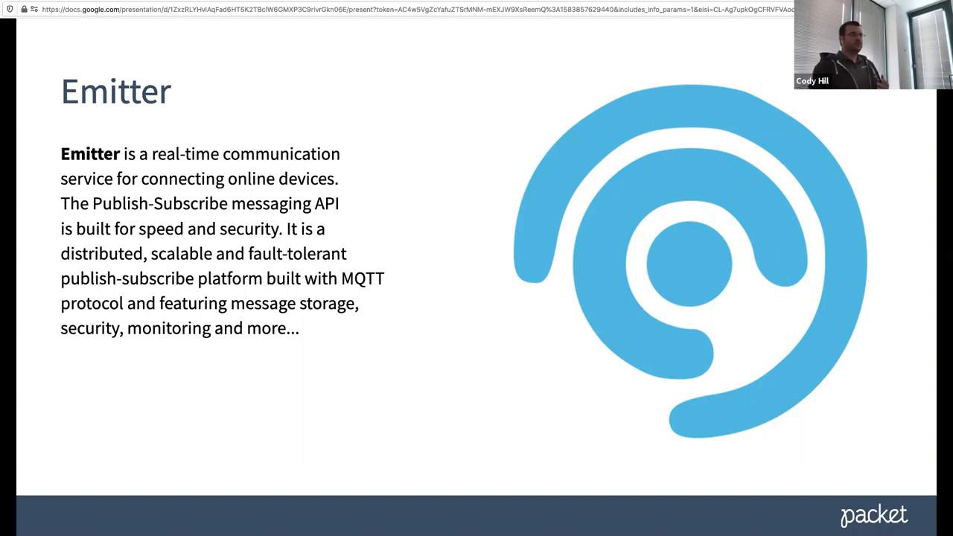
key(Right)
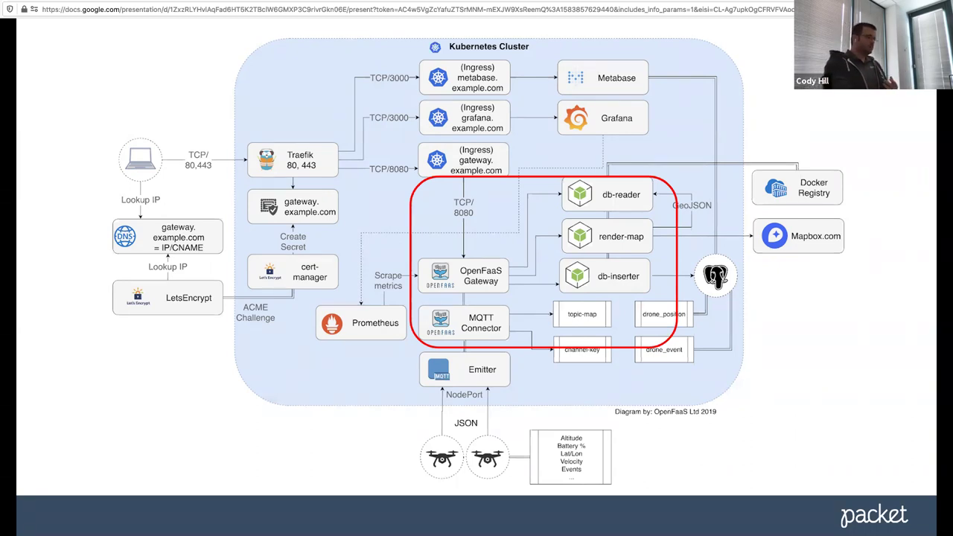
key(Right)
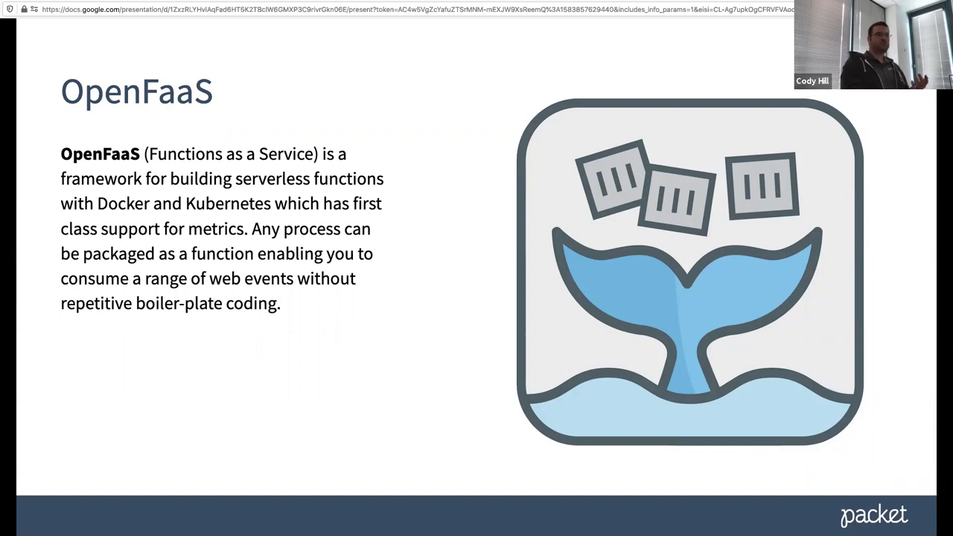
key(Right)
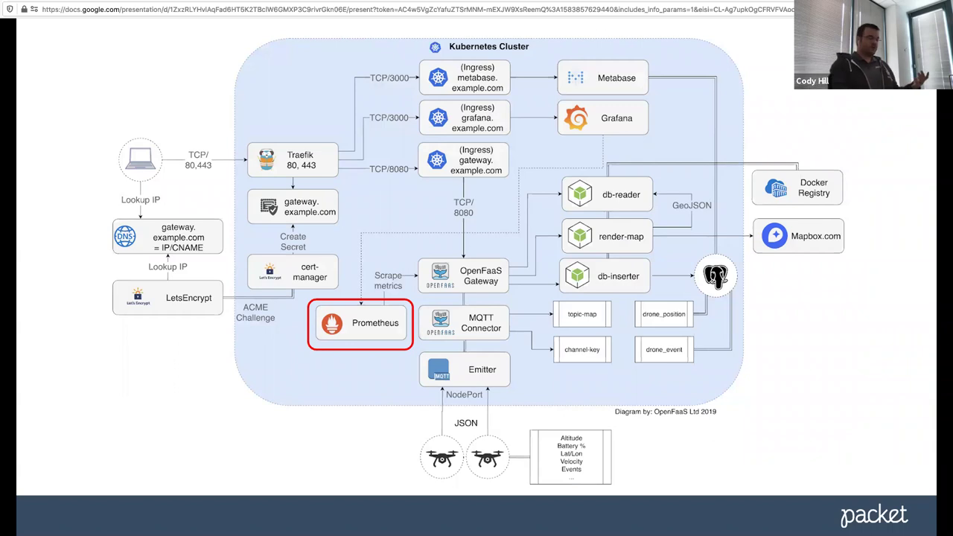
key(Right)
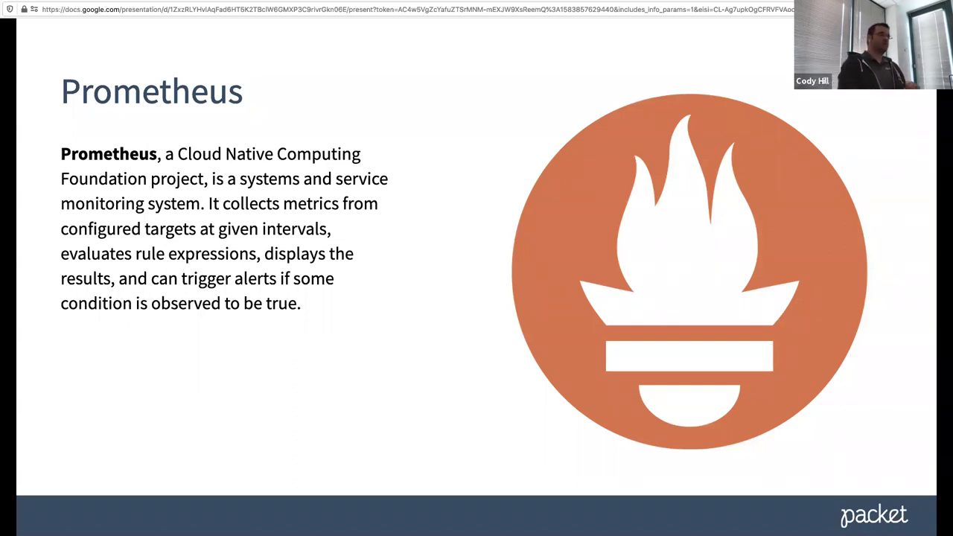
key(Right)
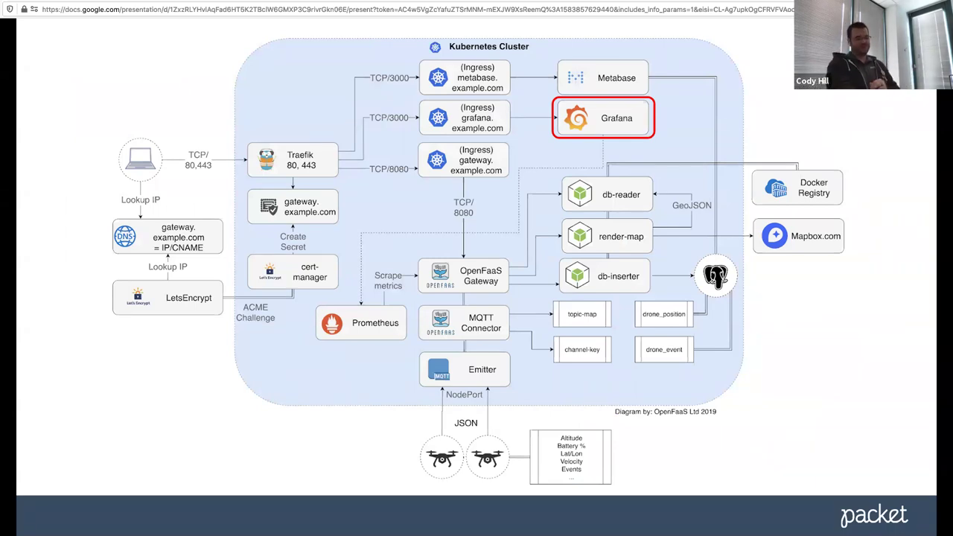
key(Right)
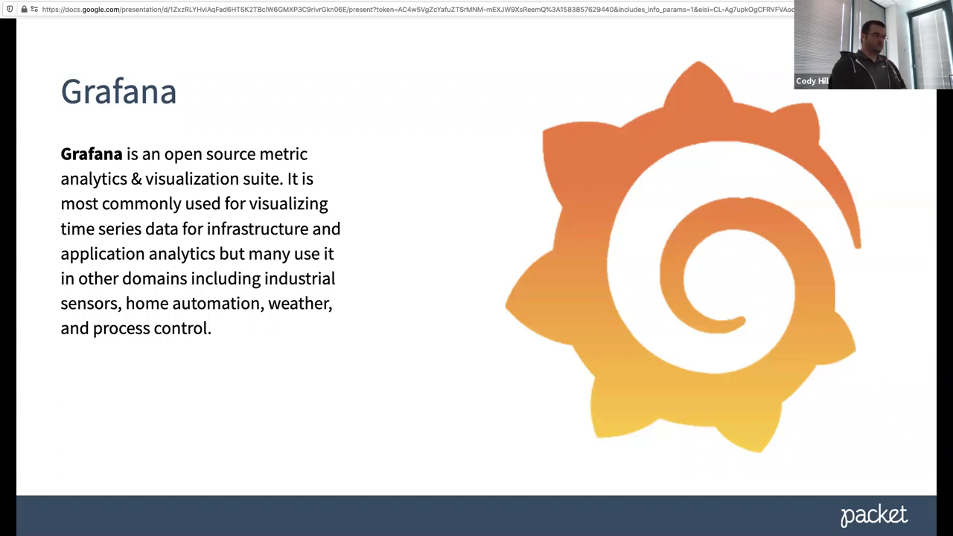
key(Right)
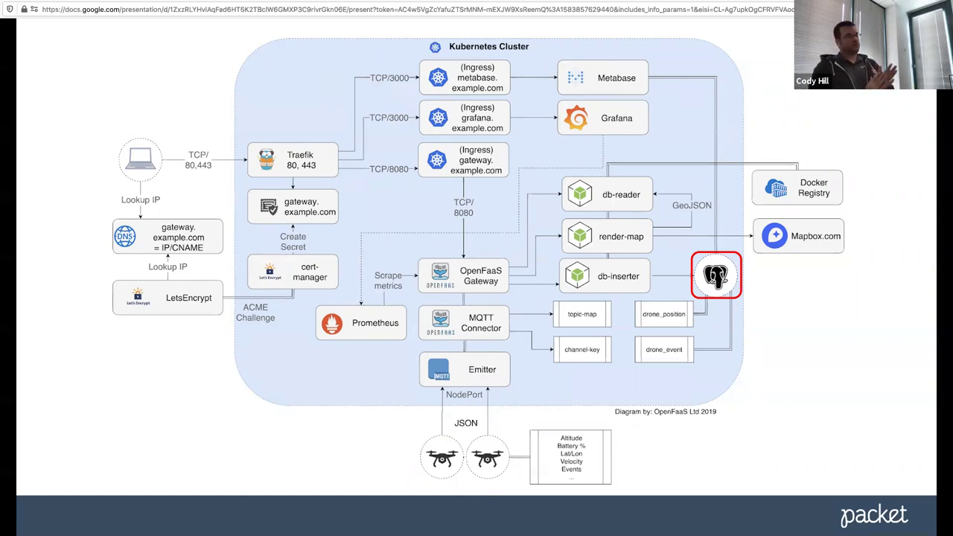
key(Right)
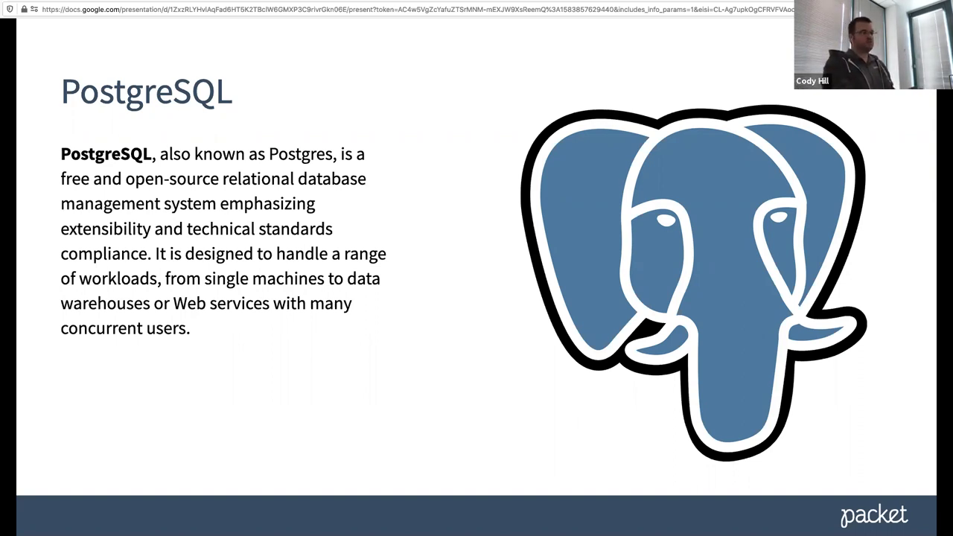
key(Right)
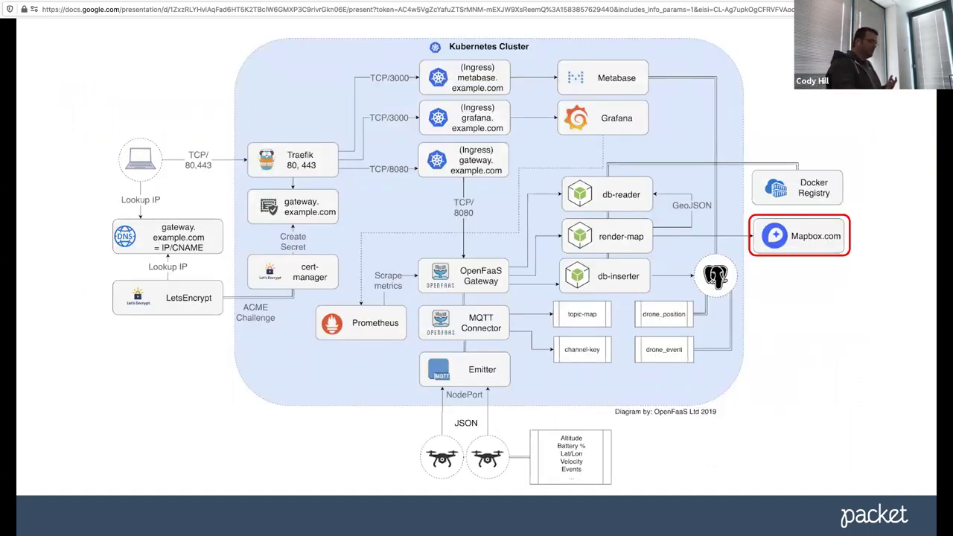
key(Right)
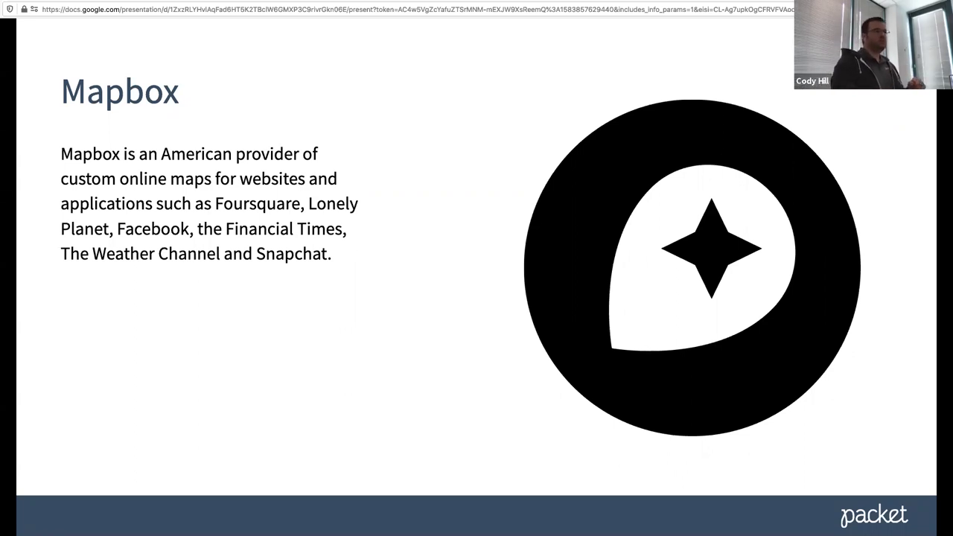
key(Right)
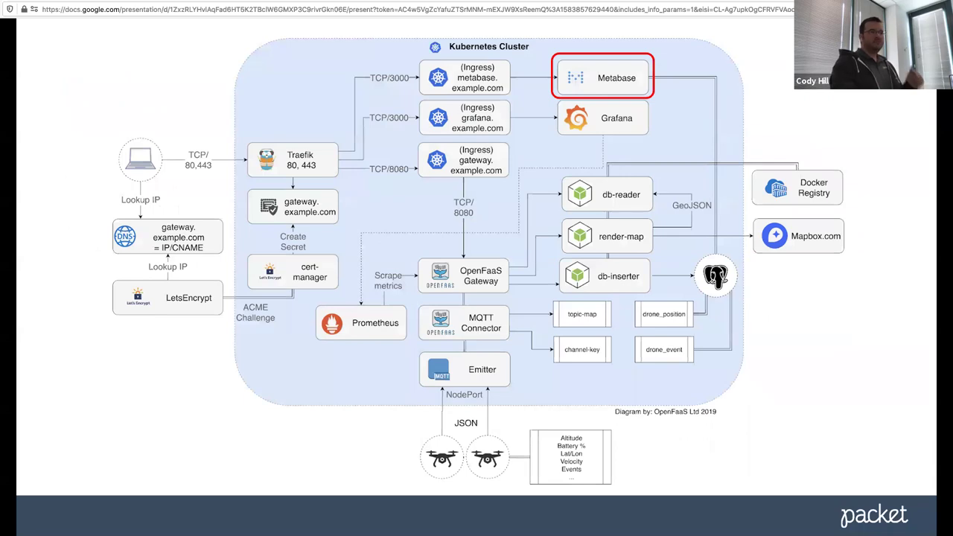
key(Right)
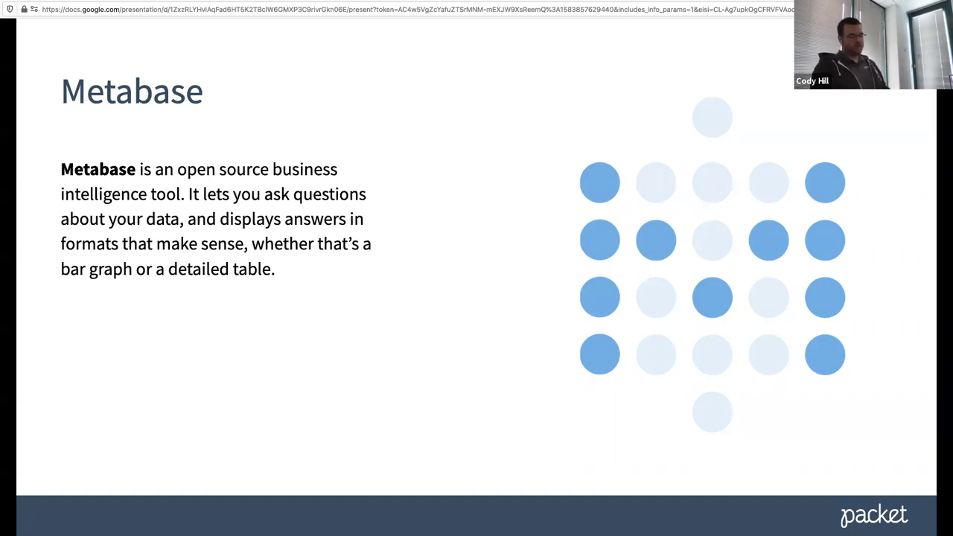
key(Right)
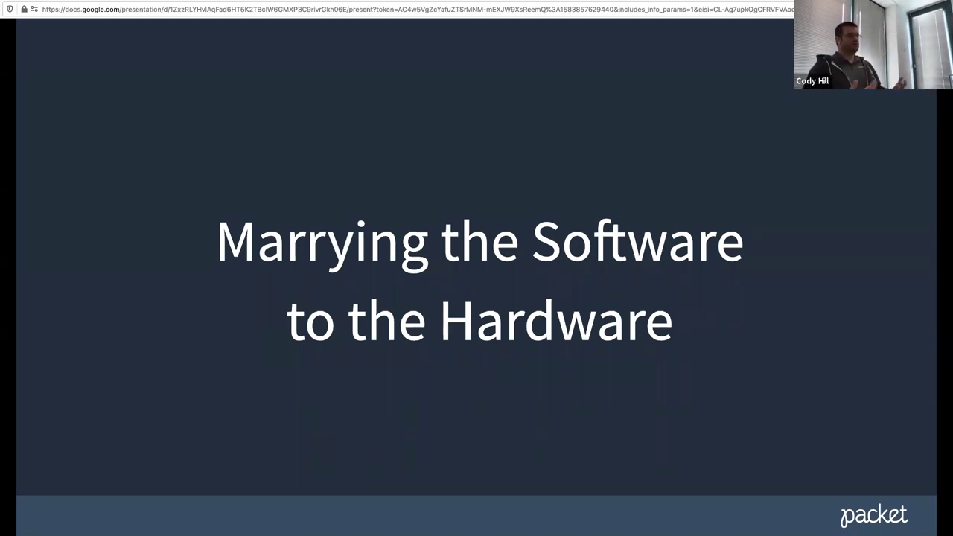
key(Right)
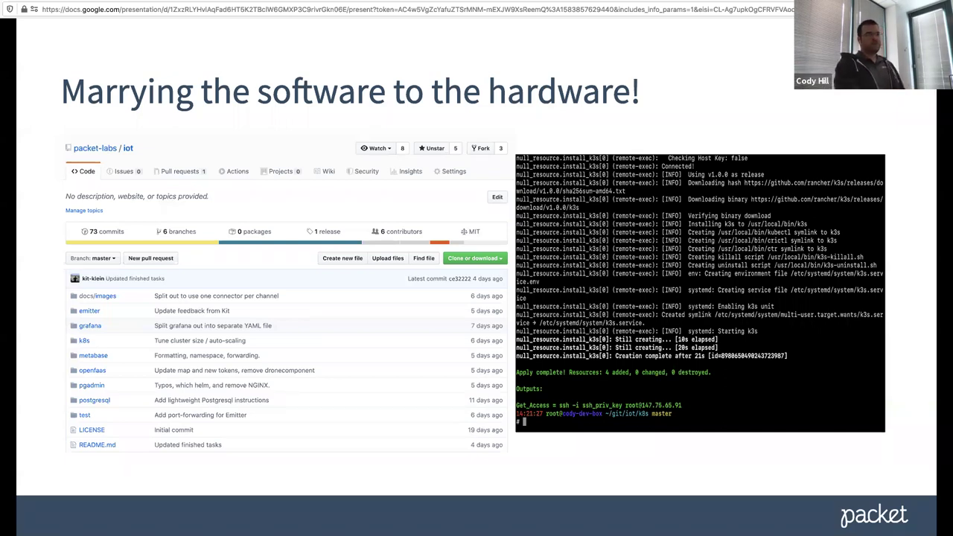
key(Right)
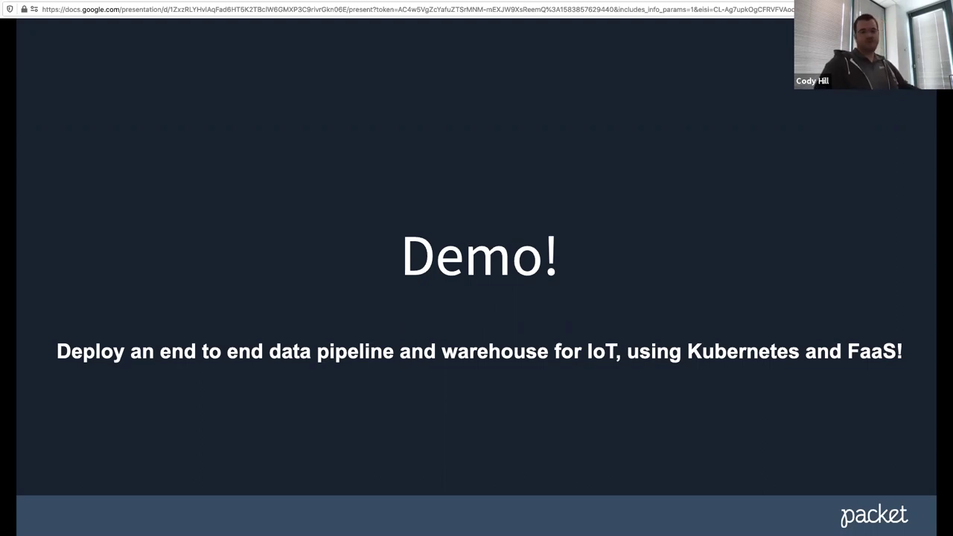
Step: Switch to the Terminal session in ~/git/iot/k8s and run terraform apply --auto-approve
key(super+Tab)
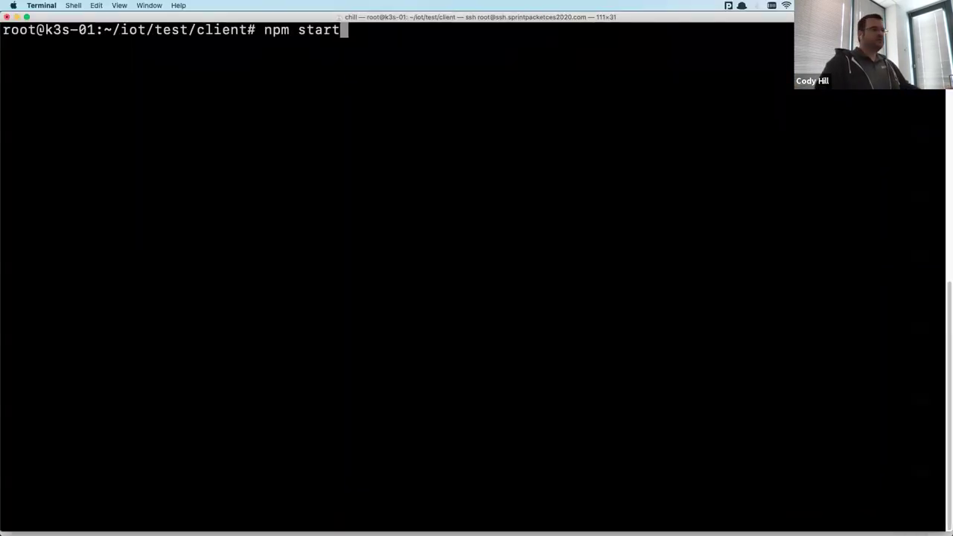
key(super+grave)
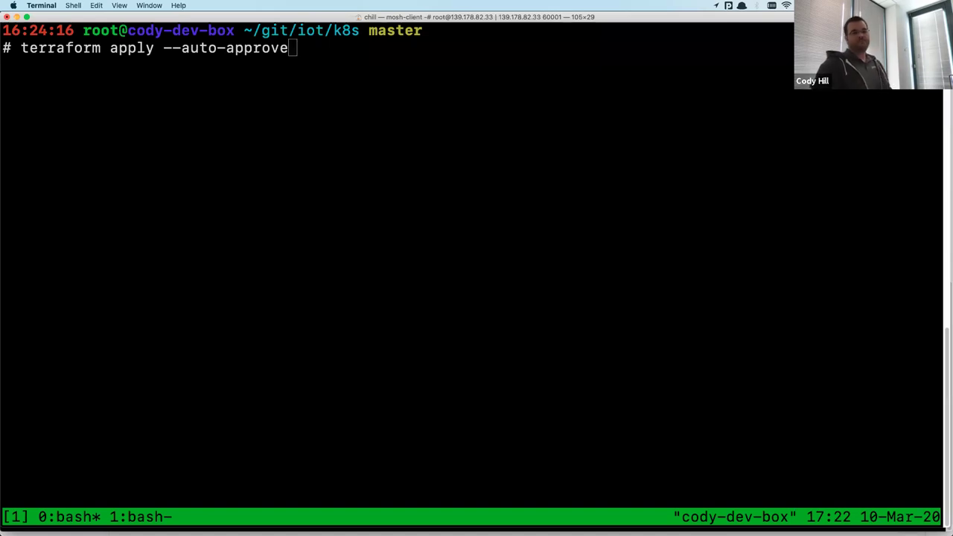
click(370, 73)
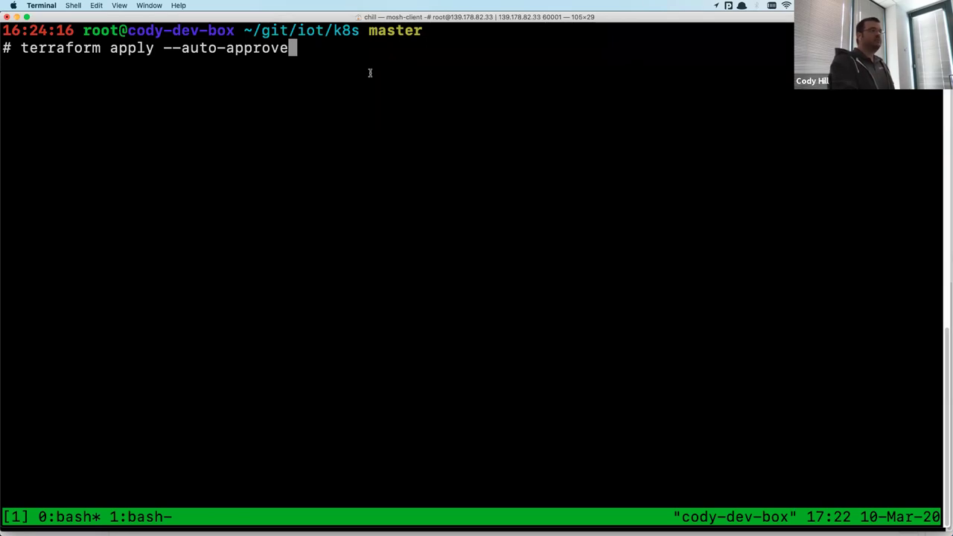
key(Return)
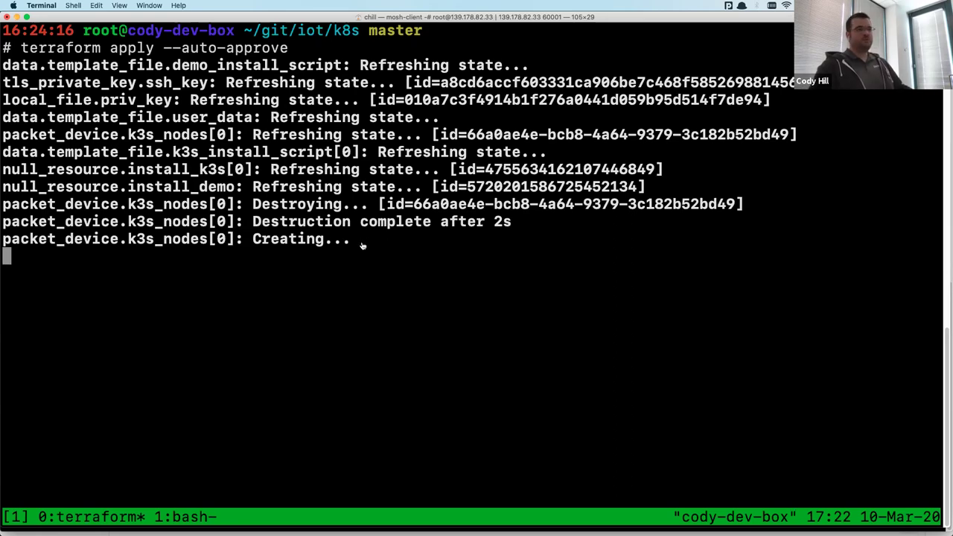
Step: Switch to Firefox and check the CNCF project's server list on Packet, reloading the page for the new deployment
key(super+Tab)
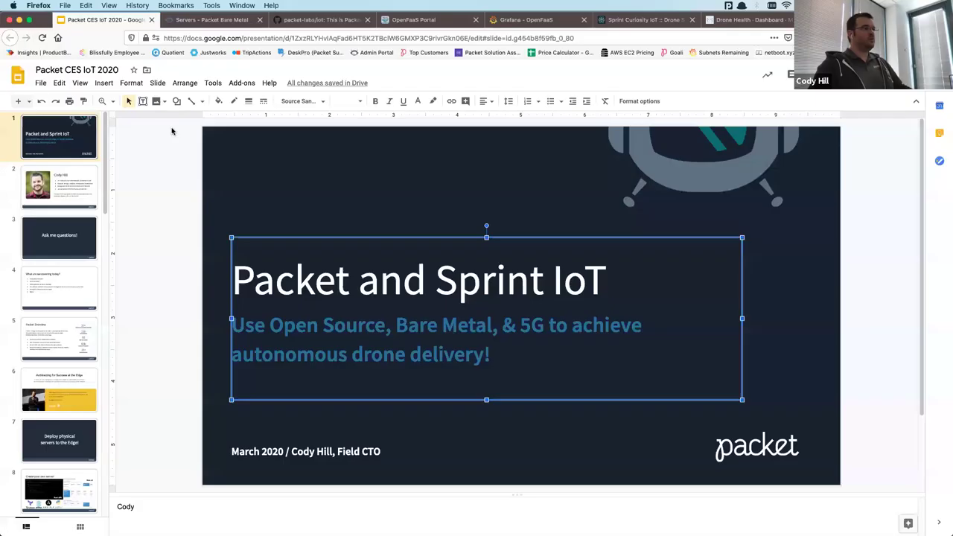
click(201, 23)
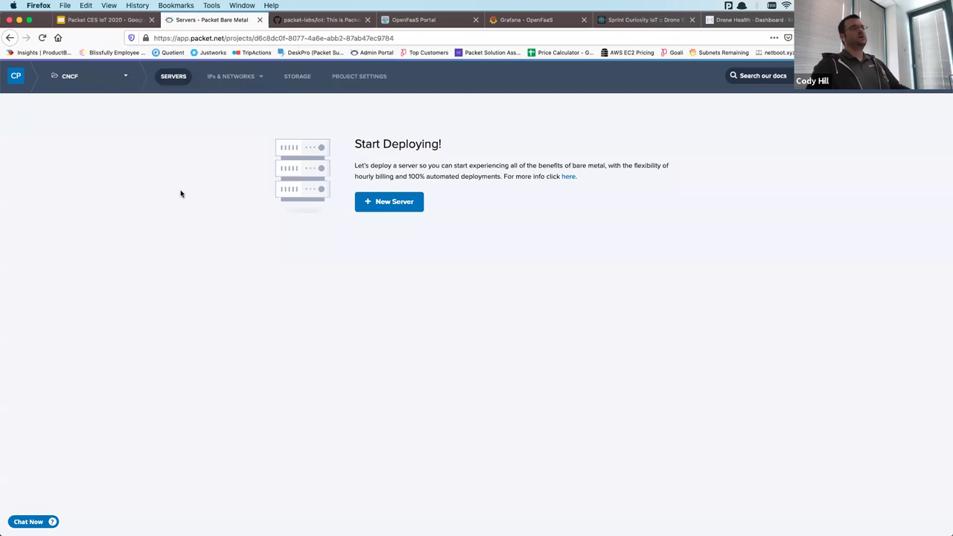
click(43, 38)
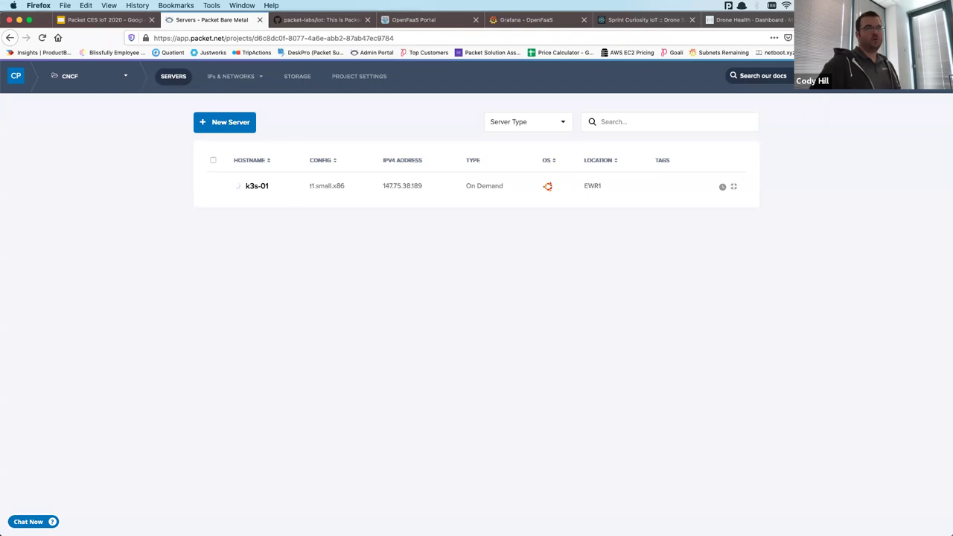
Step: Review the db-reader, render-map, db-inserter and mqtt-publisher functions in the OpenFaaS Portal, and the OpenFaaS dashboard in Grafana
click(411, 20)
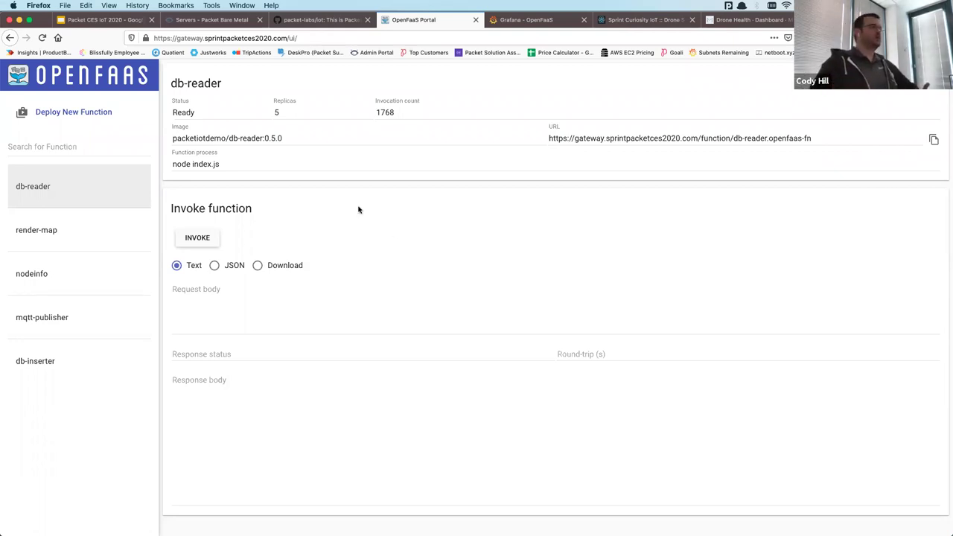
click(64, 238)
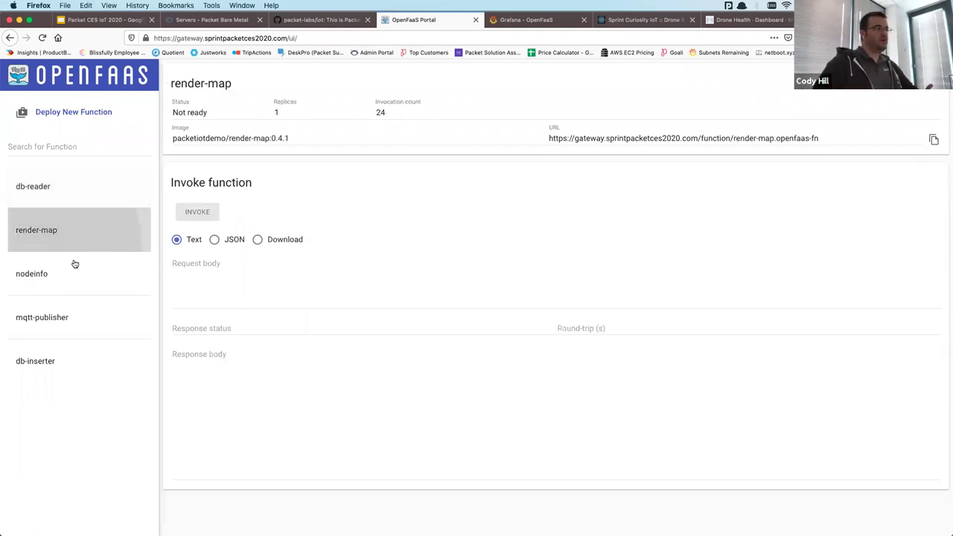
click(61, 198)
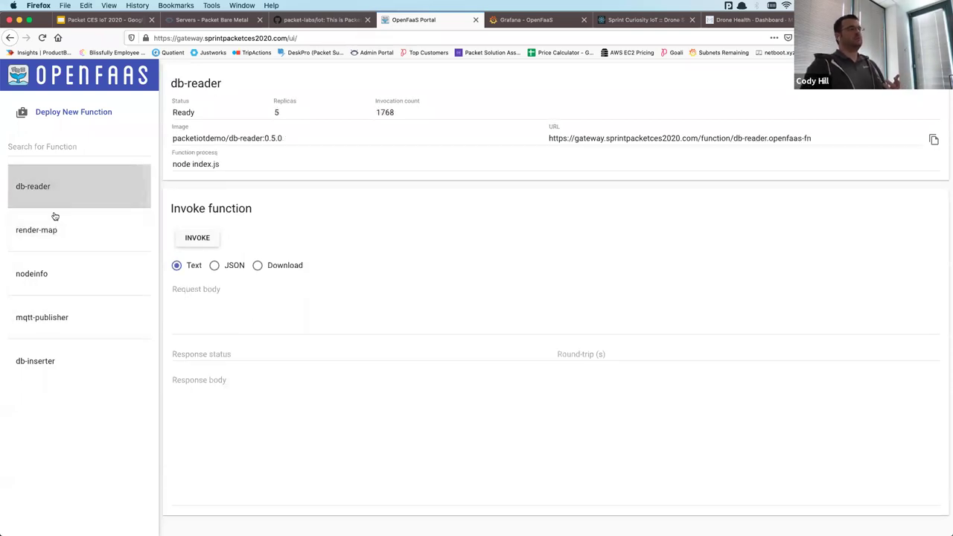
click(71, 364)
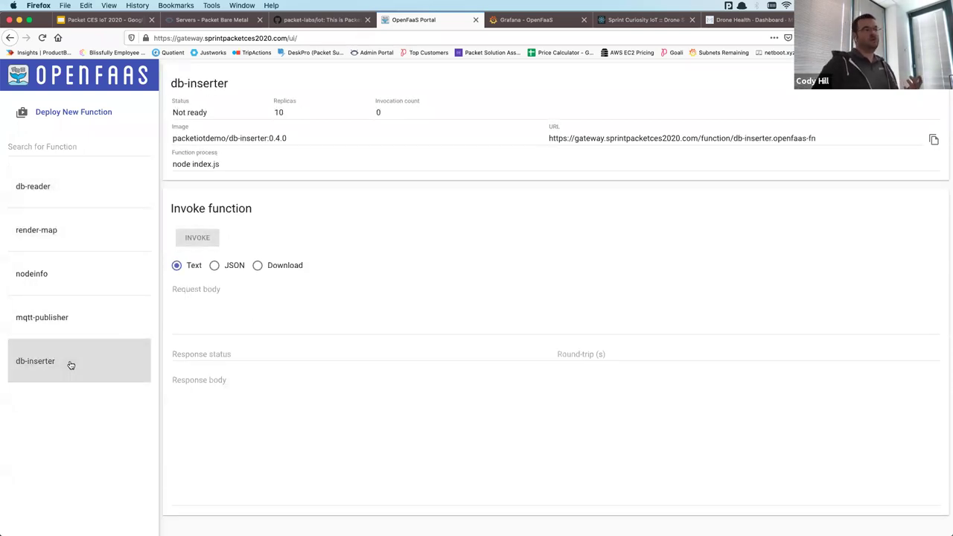
click(60, 331)
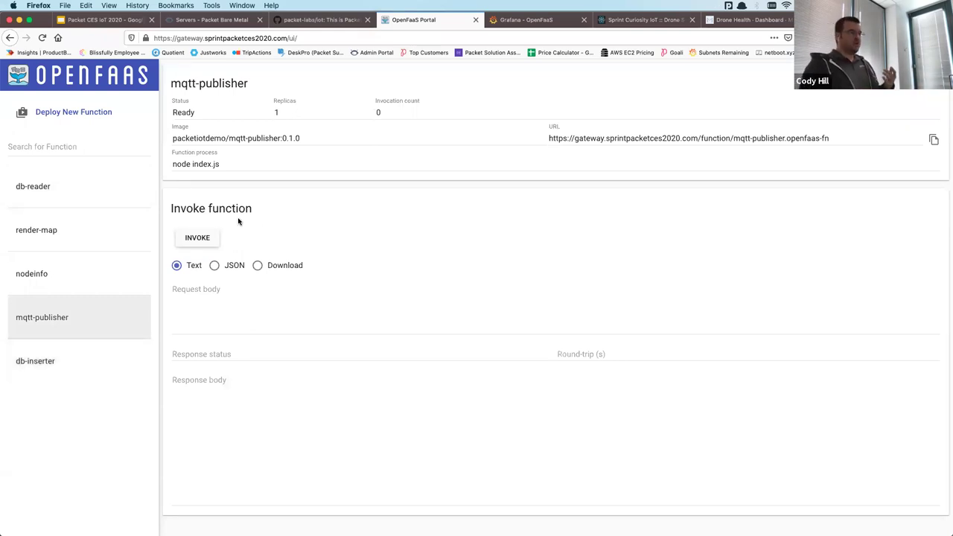
click(46, 242)
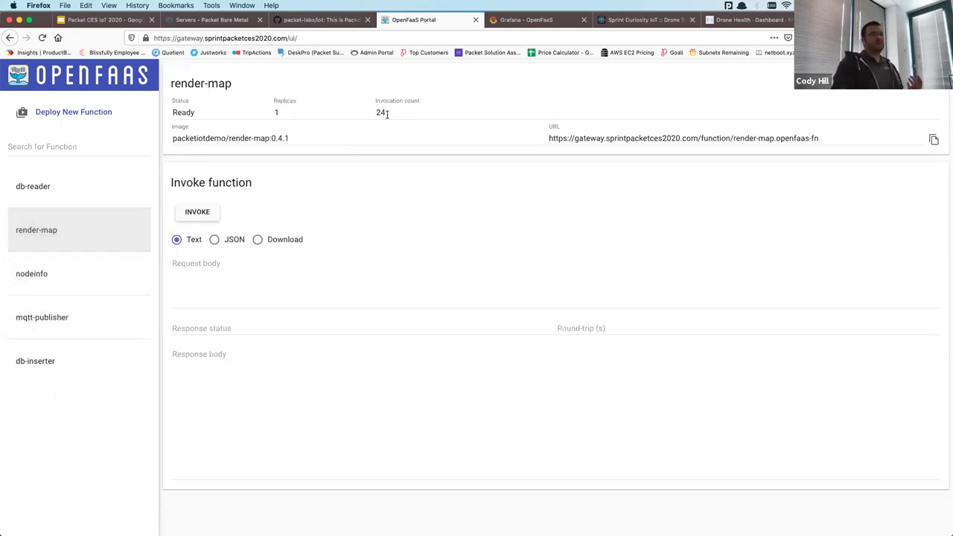
click(74, 169)
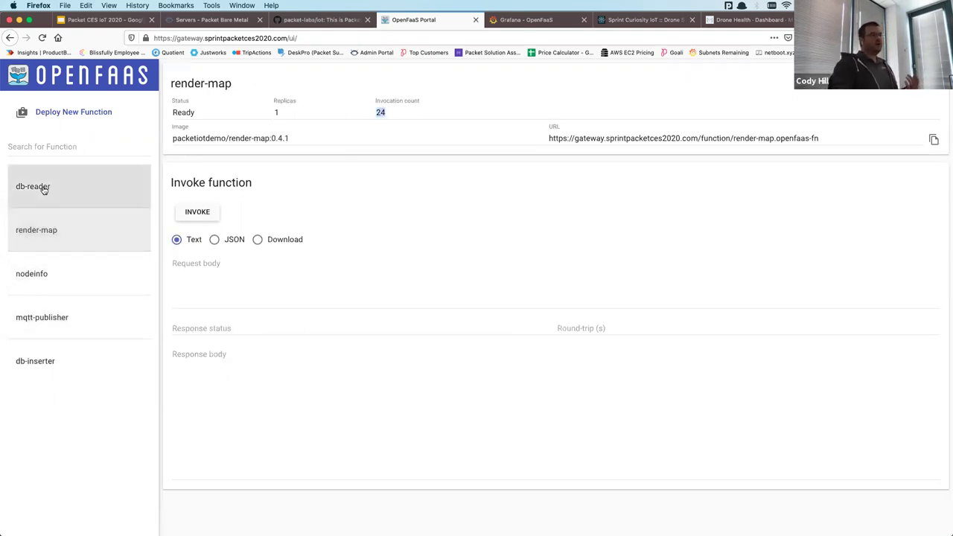
double_click(380, 112)
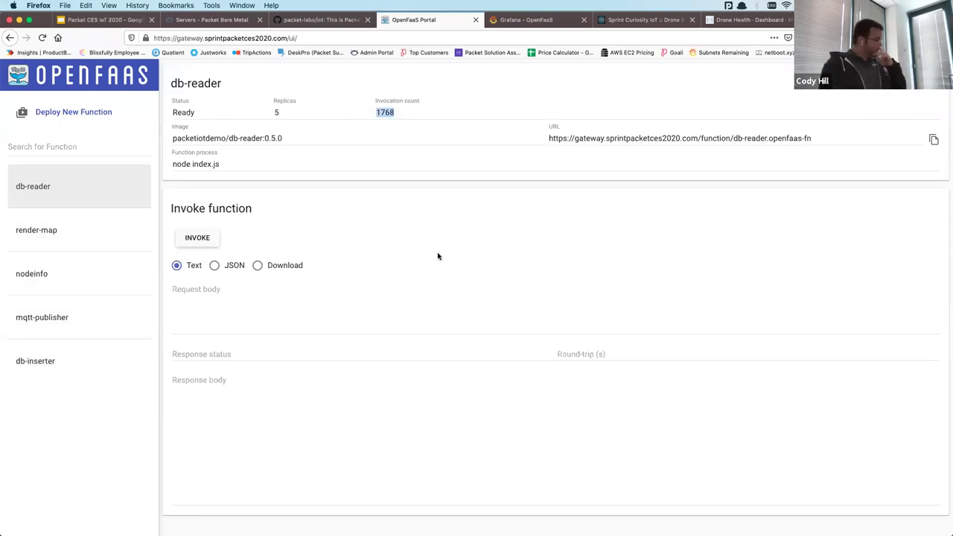
click(511, 22)
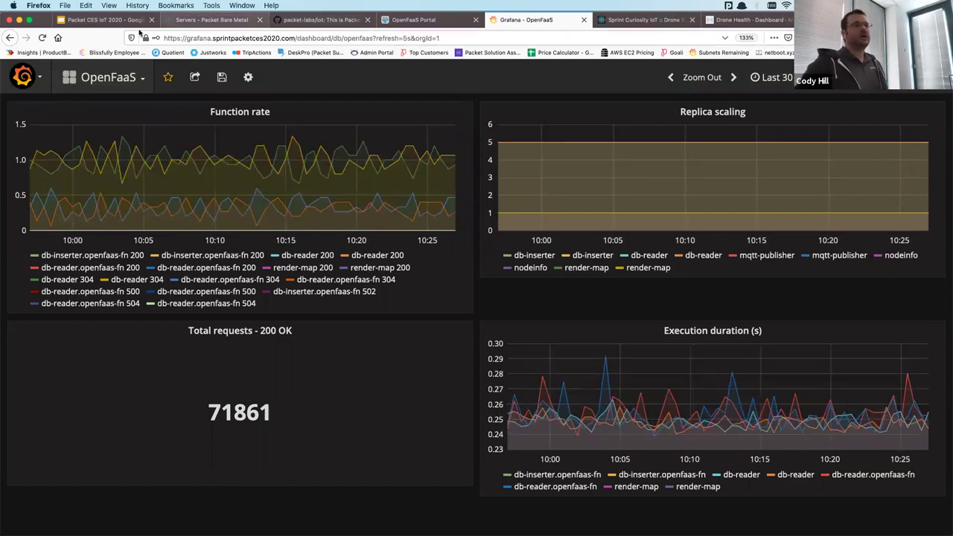
Step: View the render-map drone page, switch to the Terminal session in ~/iot/test/client on k3s-01 and run npm start
click(626, 22)
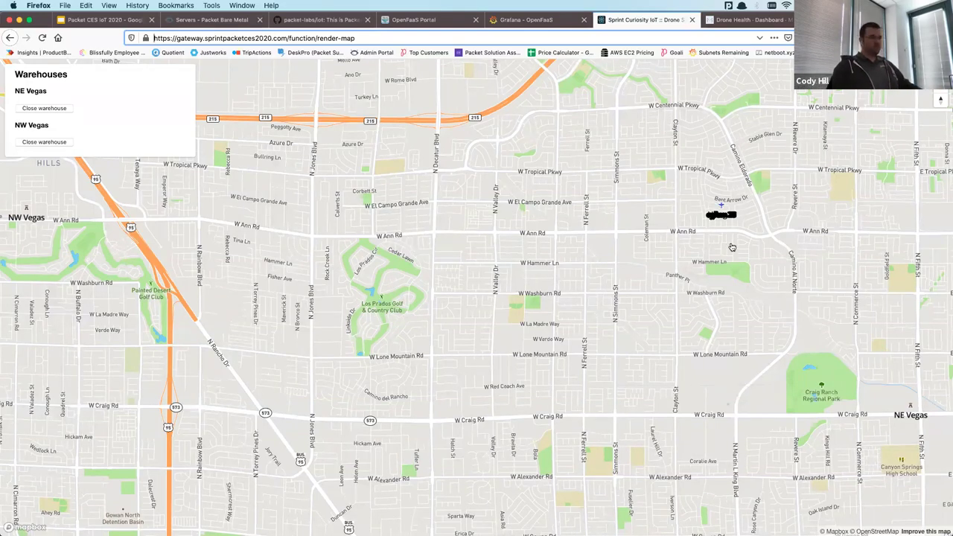
key(super+Tab)
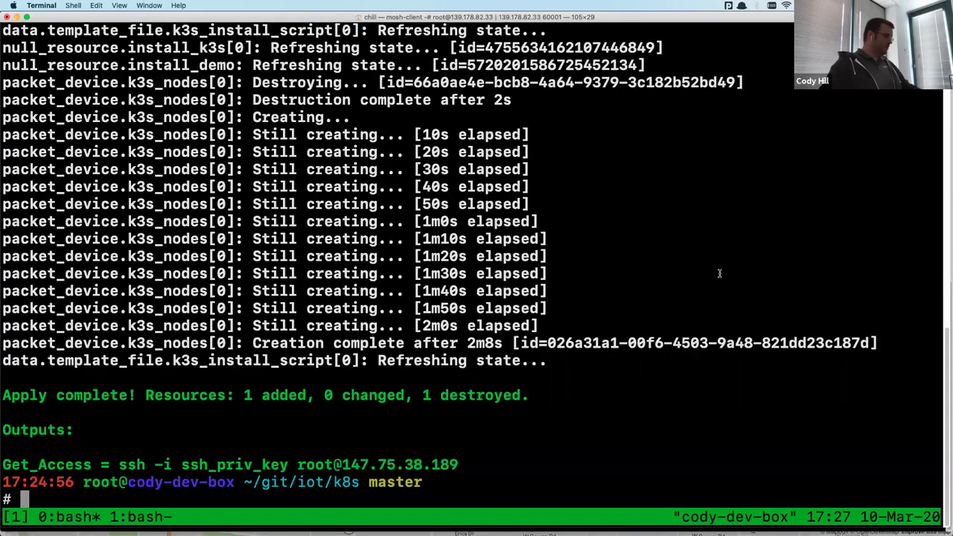
key(super+grave)
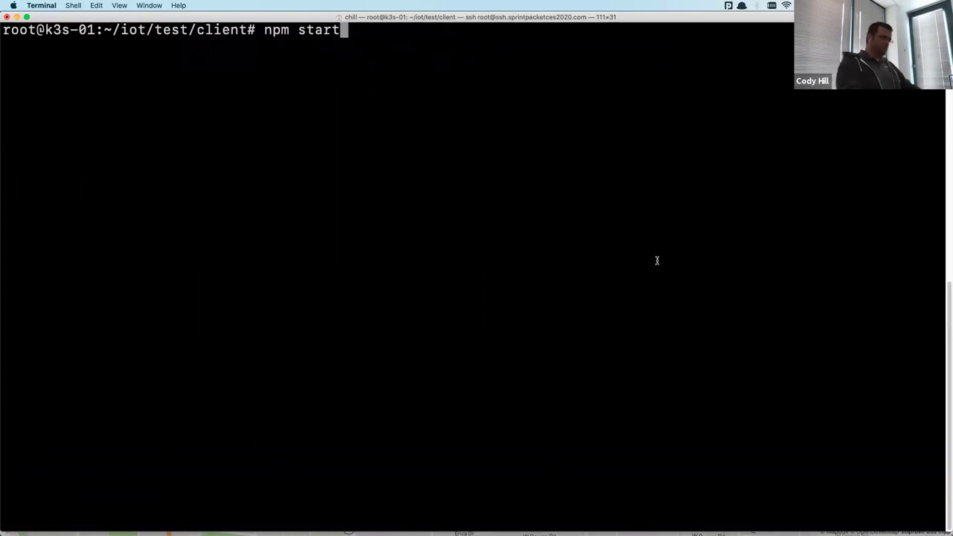
key(Return)
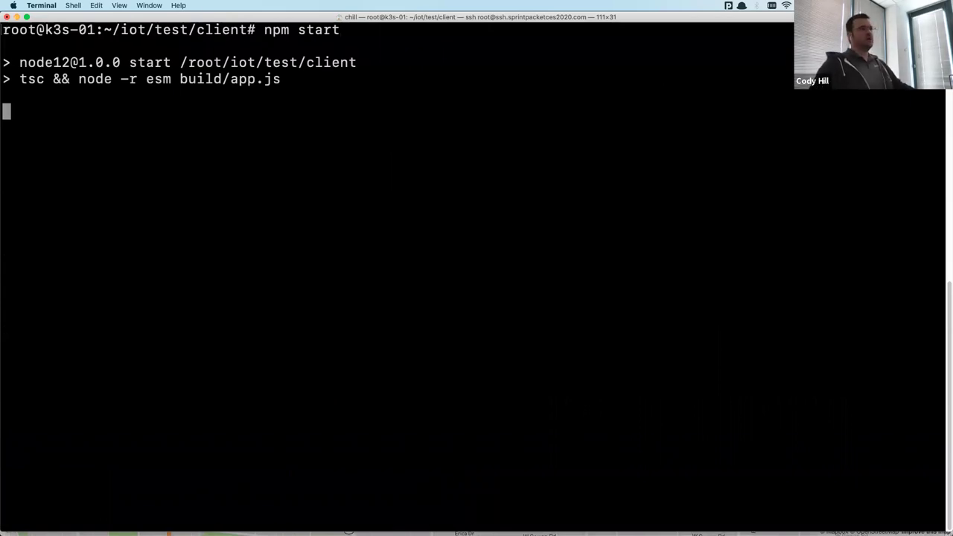
Step: Reload the drone map in Firefox and compare the area around the Hangar and both Vegas warehouses with the simulator output in Terminal
key(super+Tab)
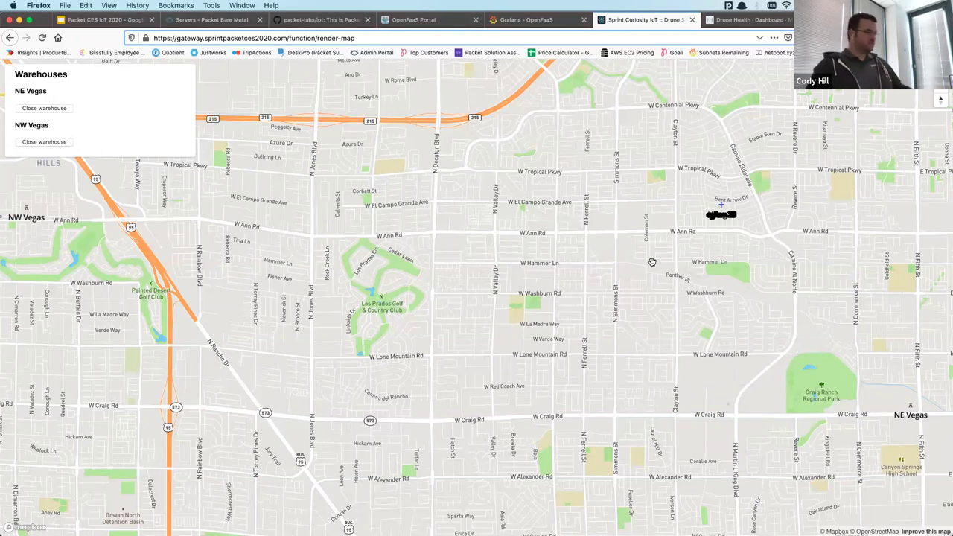
key(super+Tab)
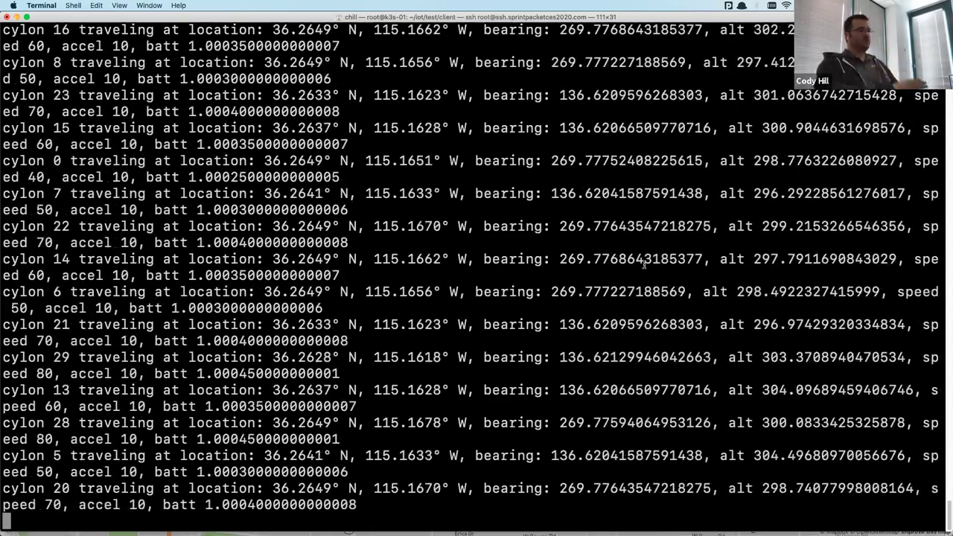
key(super+Tab)
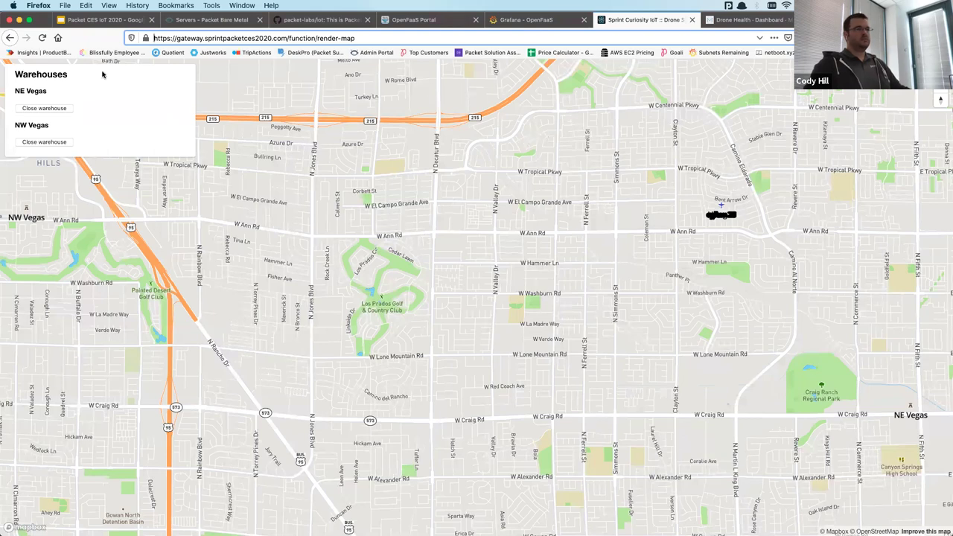
click(41, 39)
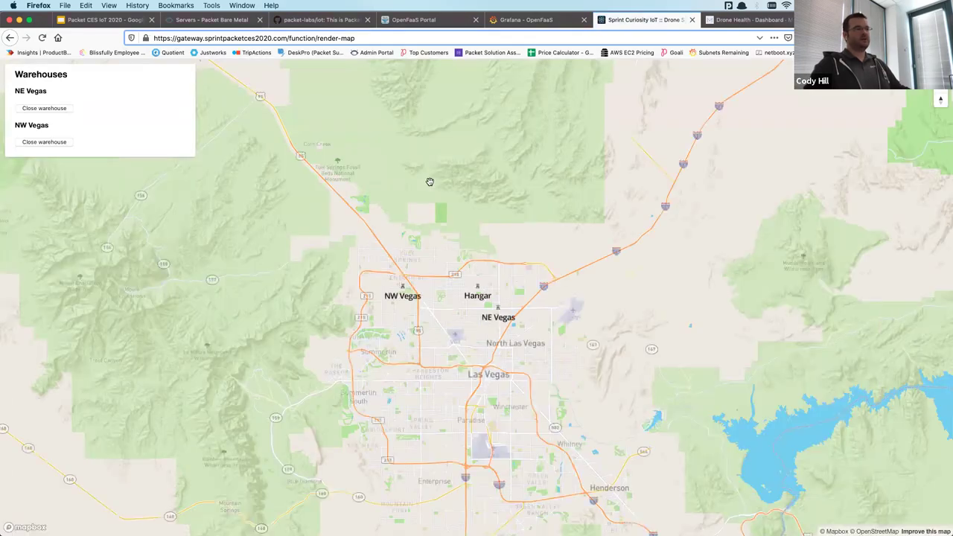
scroll(464, 310, up, 5)
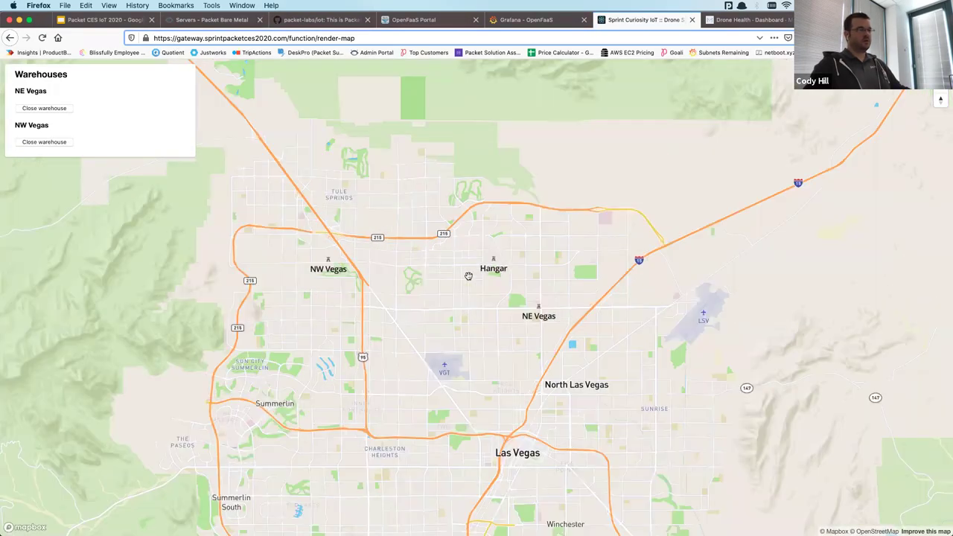
scroll(506, 327, up, 3)
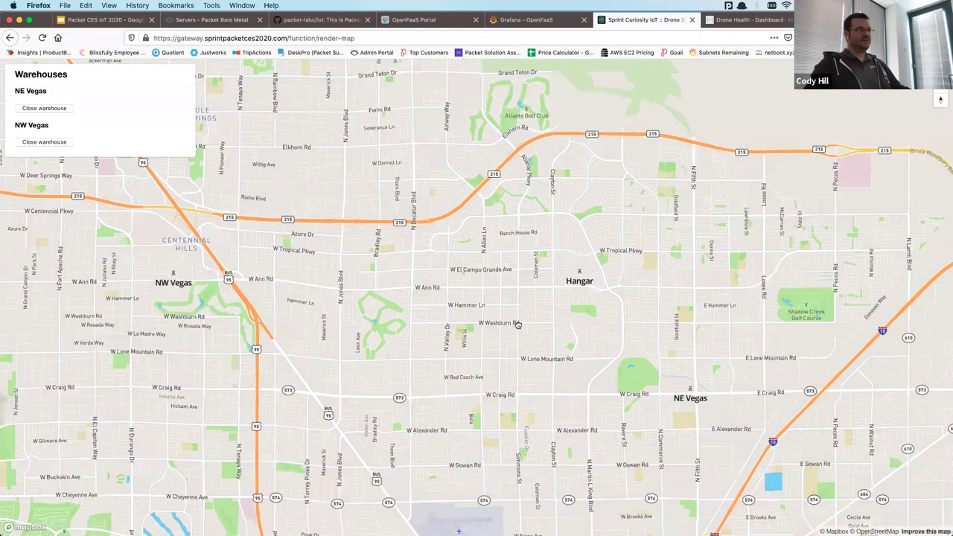
drag(515, 326, 529, 321)
scroll(529, 322, up, 2)
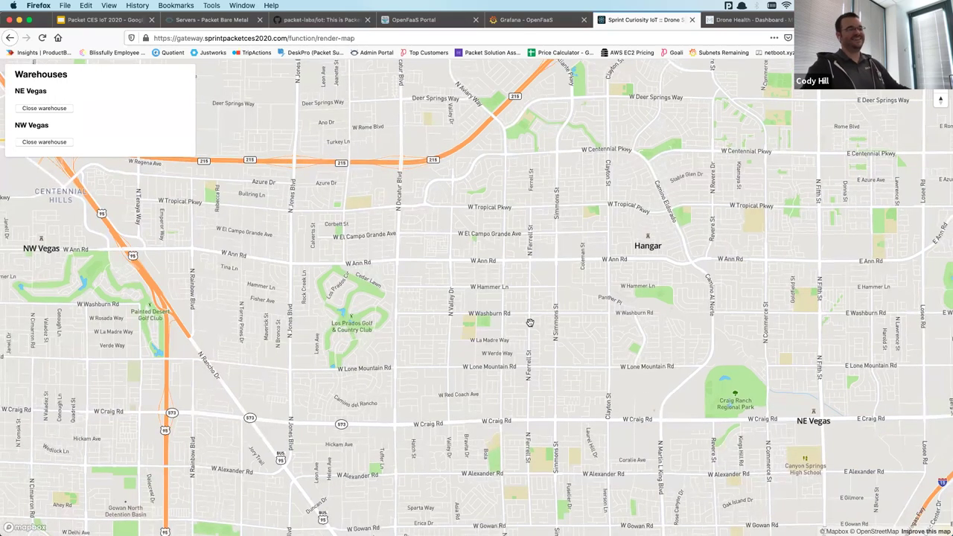
drag(528, 322, 549, 326)
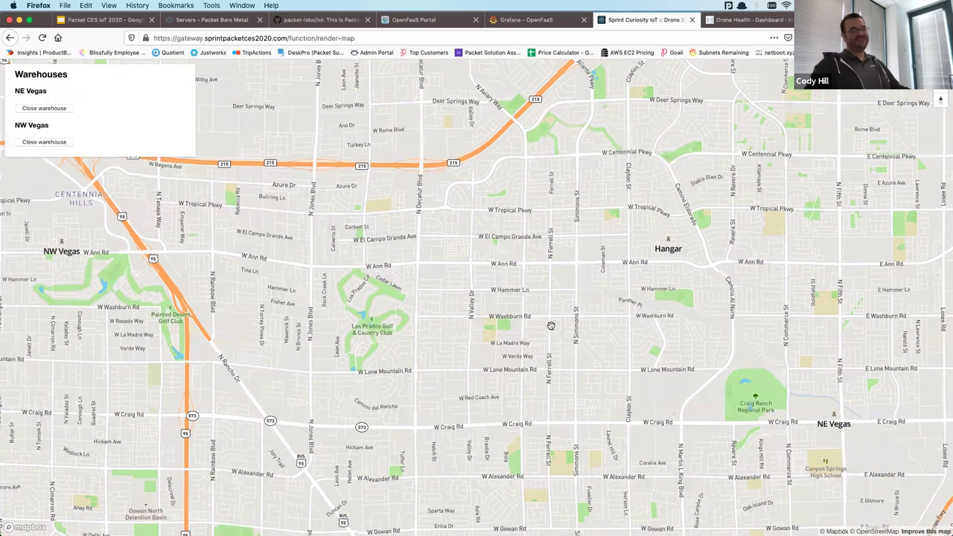
key(super+Tab)
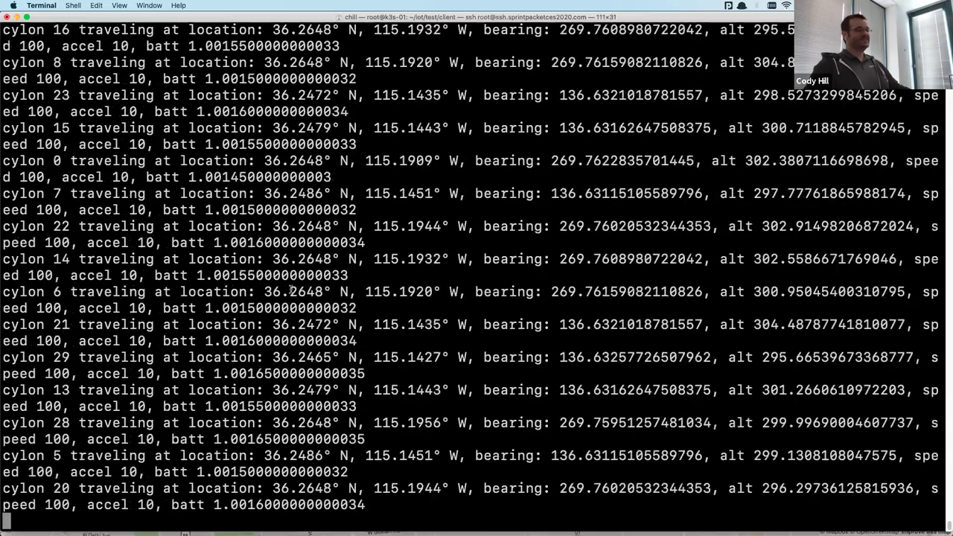
key(super+Tab)
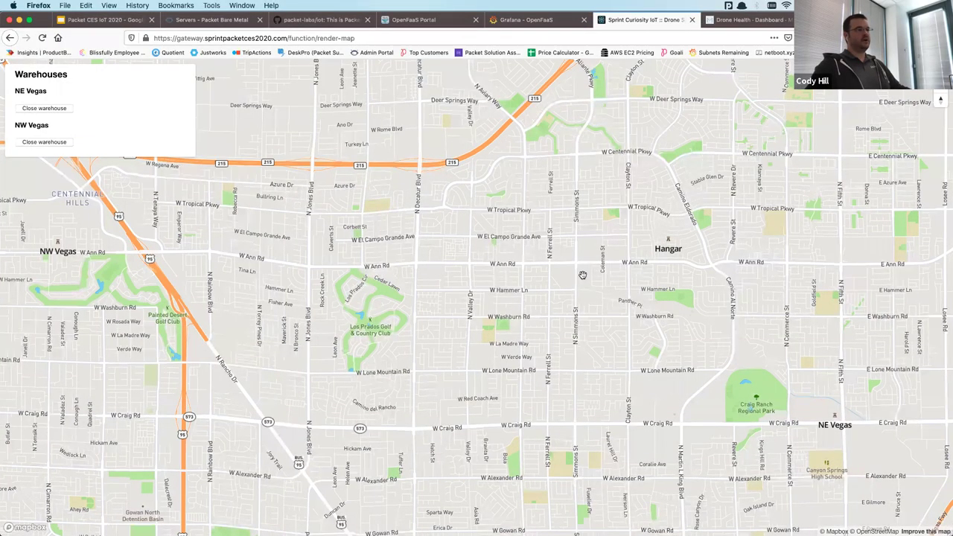
Step: Close the NE Vegas and NW Vegas warehouses on the drone map, accepting the cancellation of all their drones
scroll(583, 273, up, 2)
click(44, 110)
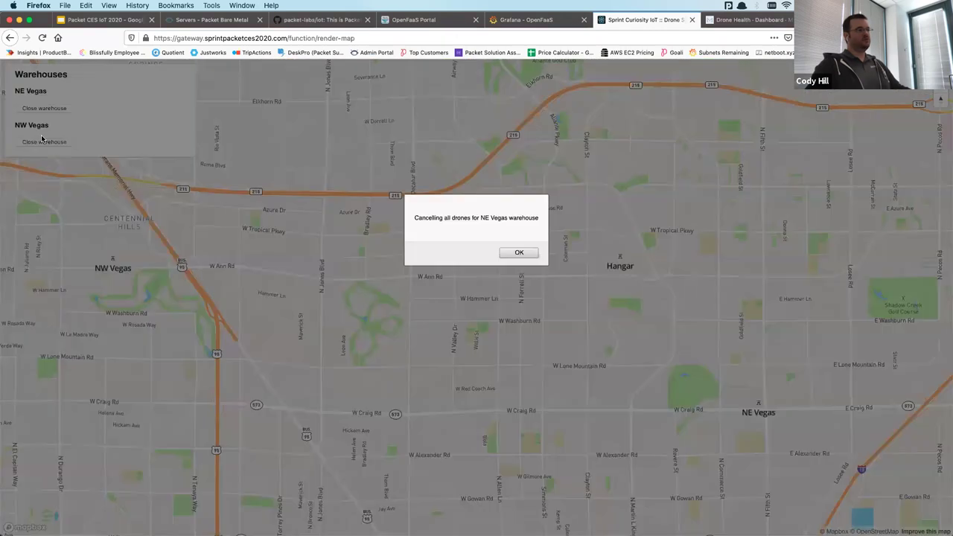
click(521, 253)
click(44, 141)
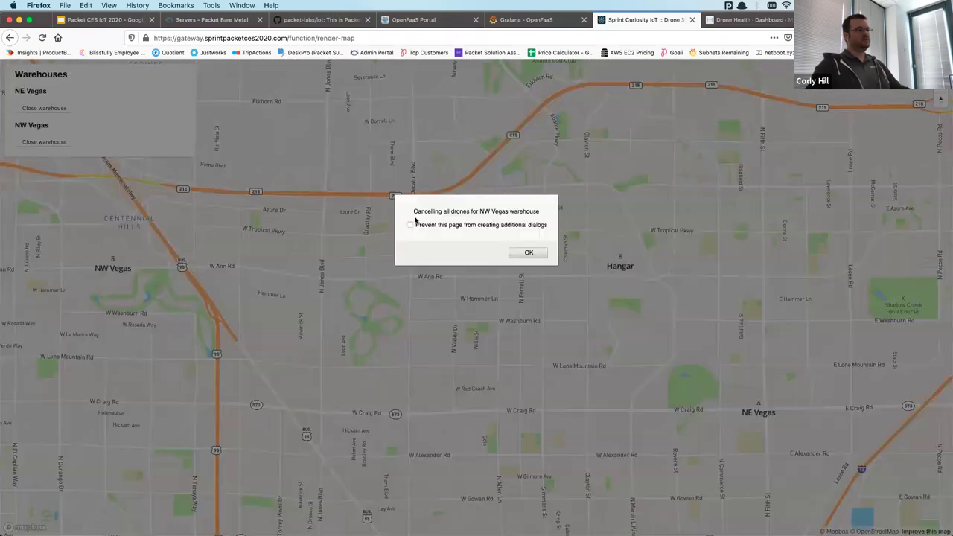
click(523, 255)
Step: Follow the cancelled drones in the Terminal output, and reload the drone map in Firefox to inspect the Hangar and warehouses
key(super+Tab)
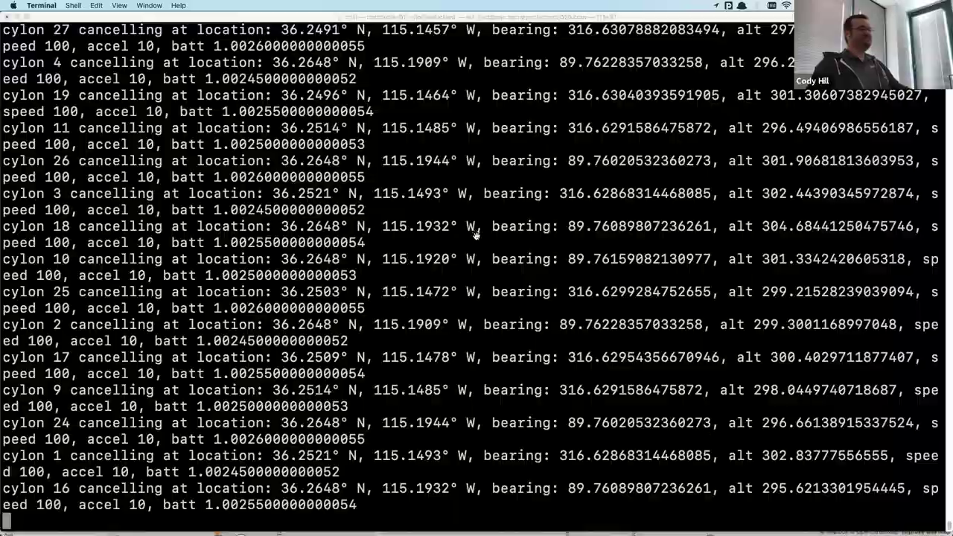
key(super+Tab)
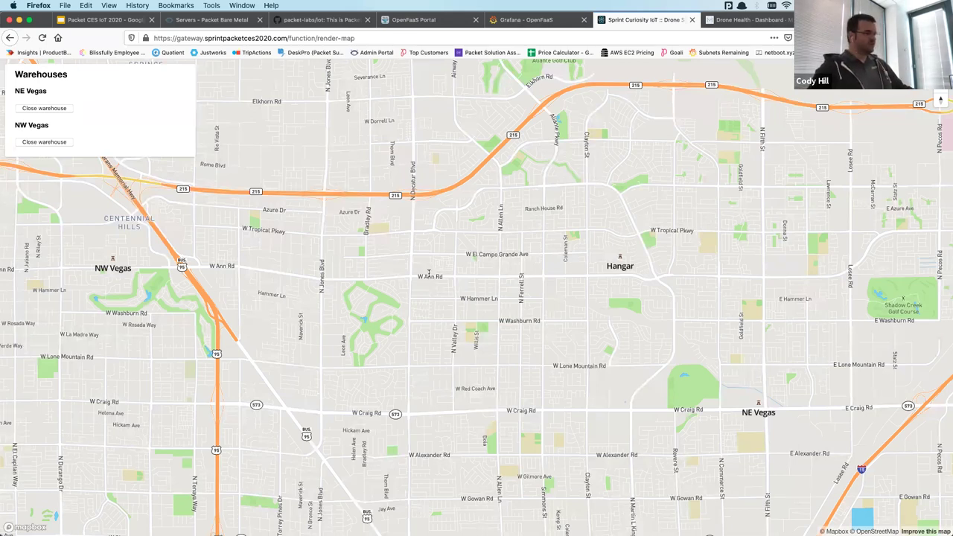
key(super+Tab)
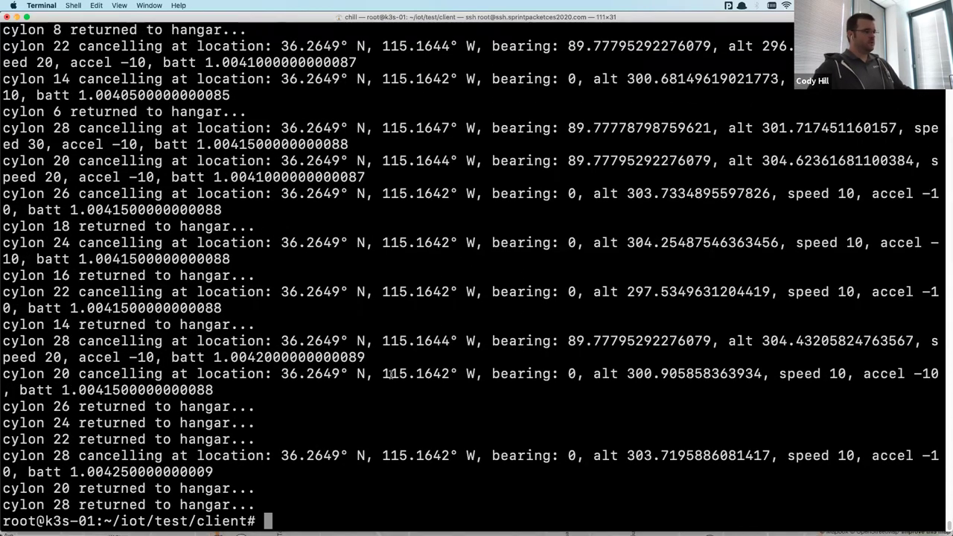
key(super+Tab)
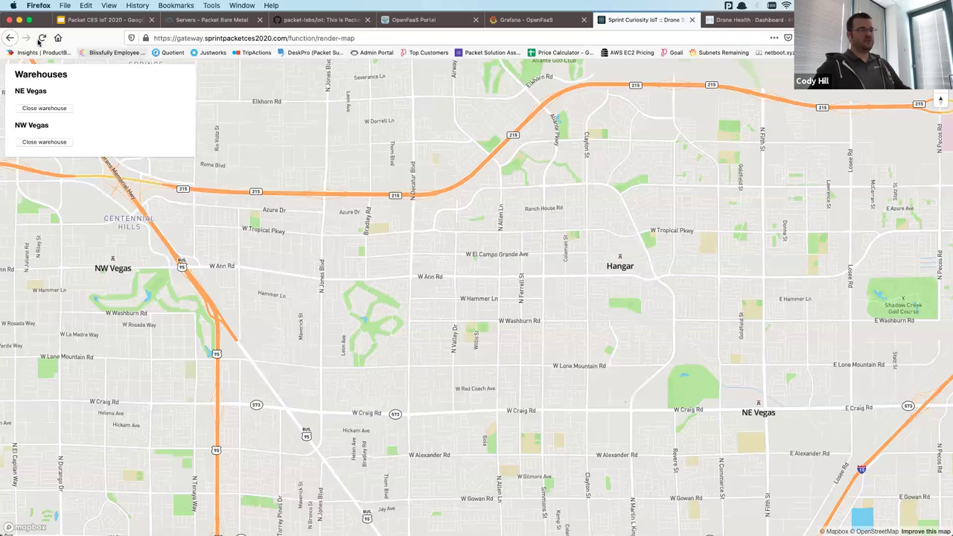
click(45, 39)
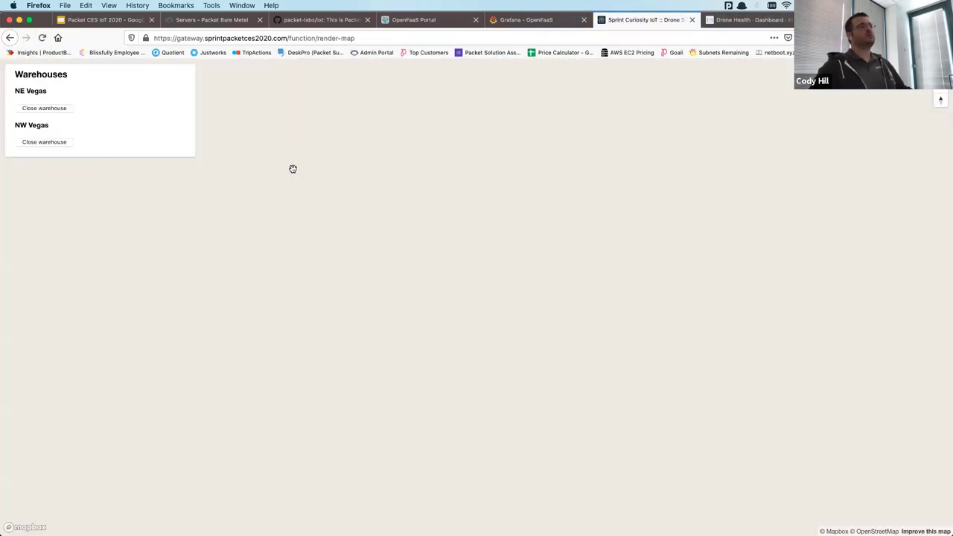
scroll(479, 315, up, 5)
scroll(425, 297, up, 5)
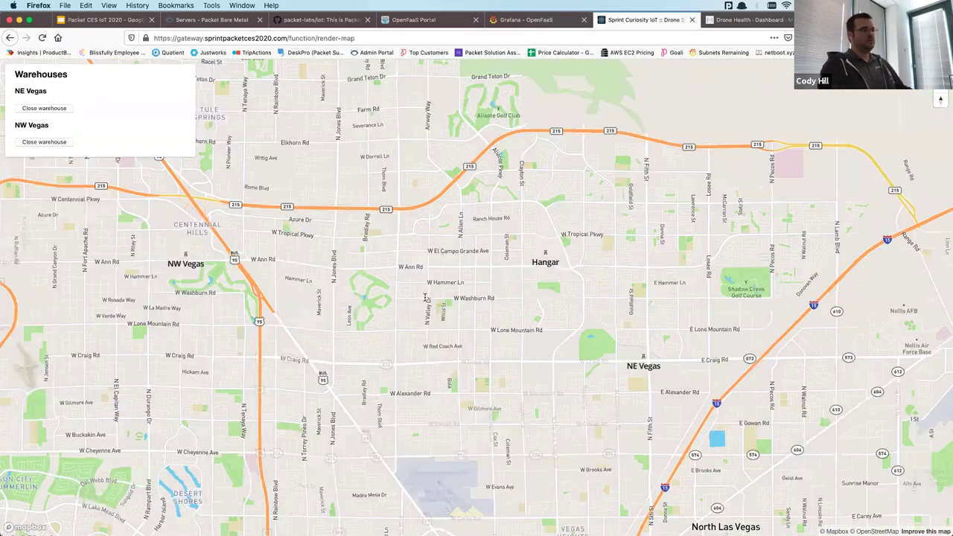
Step: Switch to Terminal and run npm start again in ~/iot/test/client to relaunch the drone simulation
key(super+Tab)
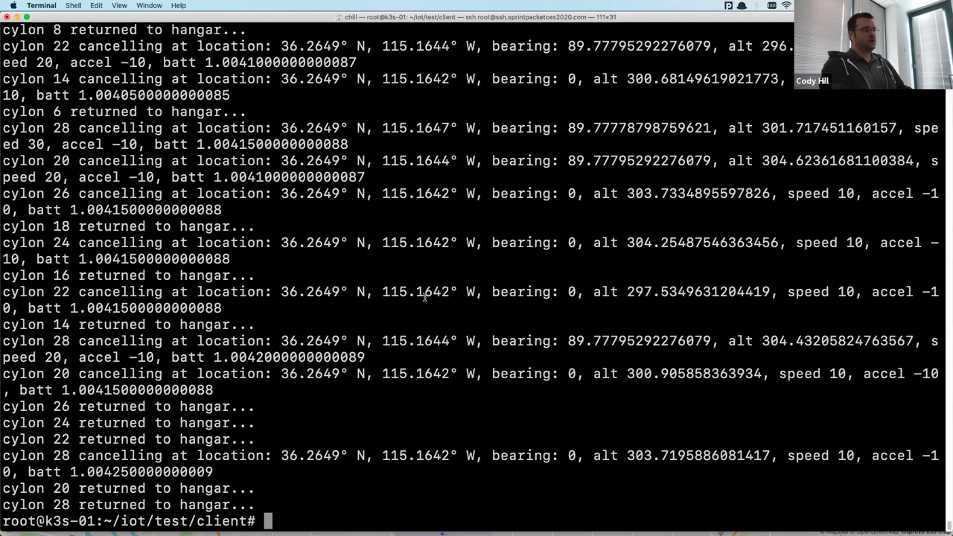
text(npm start)
key(Return)
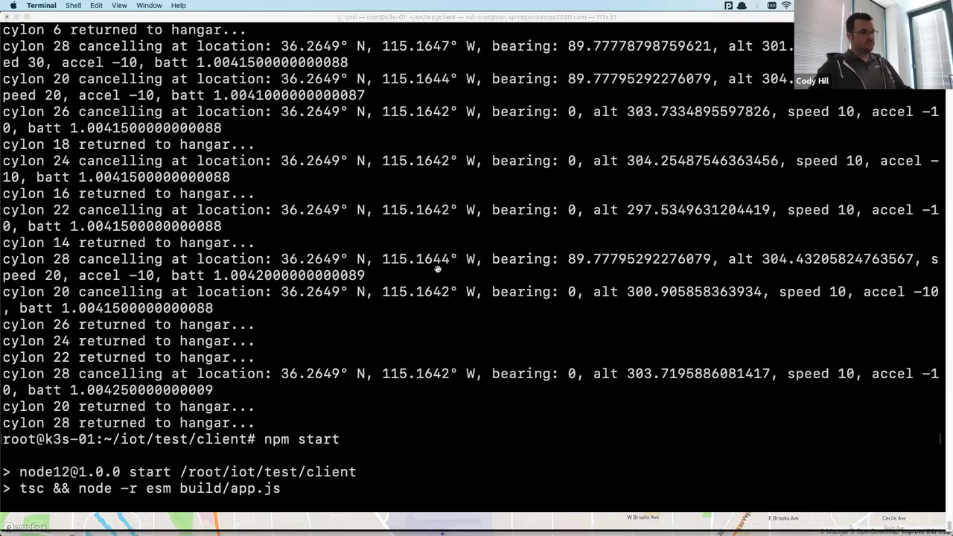
Step: Return to Firefox, check the drone map and open the Drone Health dashboard in Metabase
key(super+Tab)
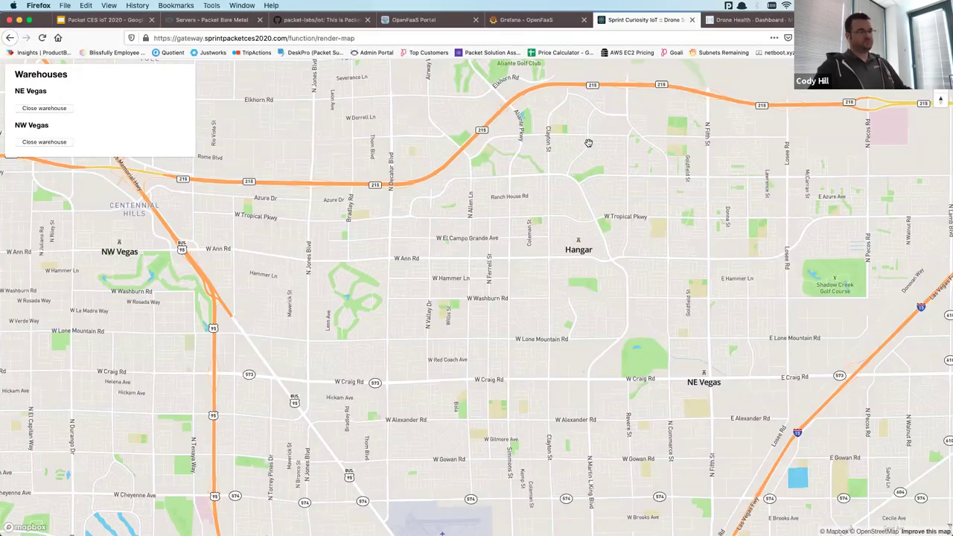
click(722, 20)
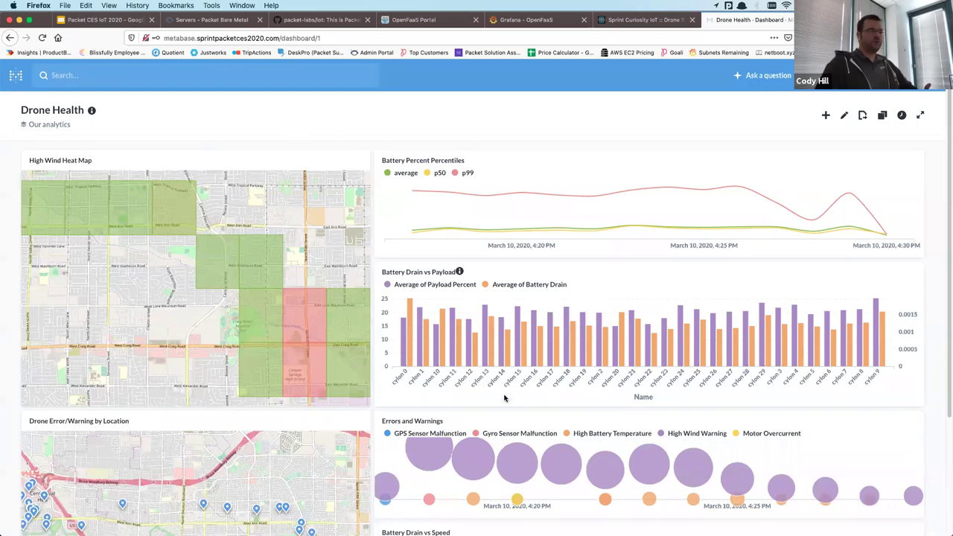
Step: Inspect the High Wind Heat Map, Drone Error/Warning by Location markers and Battery Drain vs Payload chart on the Drone Health dashboard
scroll(501, 398, down, 5)
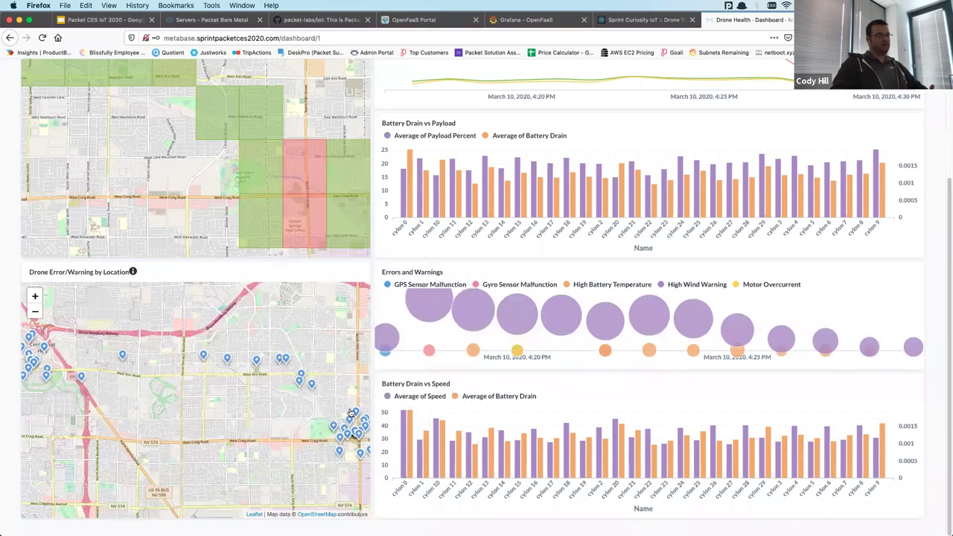
scroll(113, 215, up, 4)
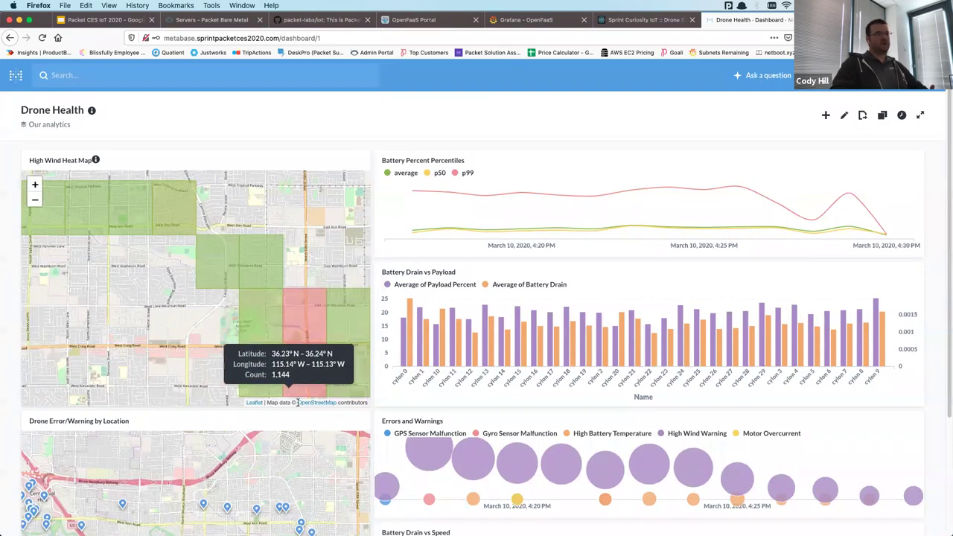
scroll(350, 379, down, 5)
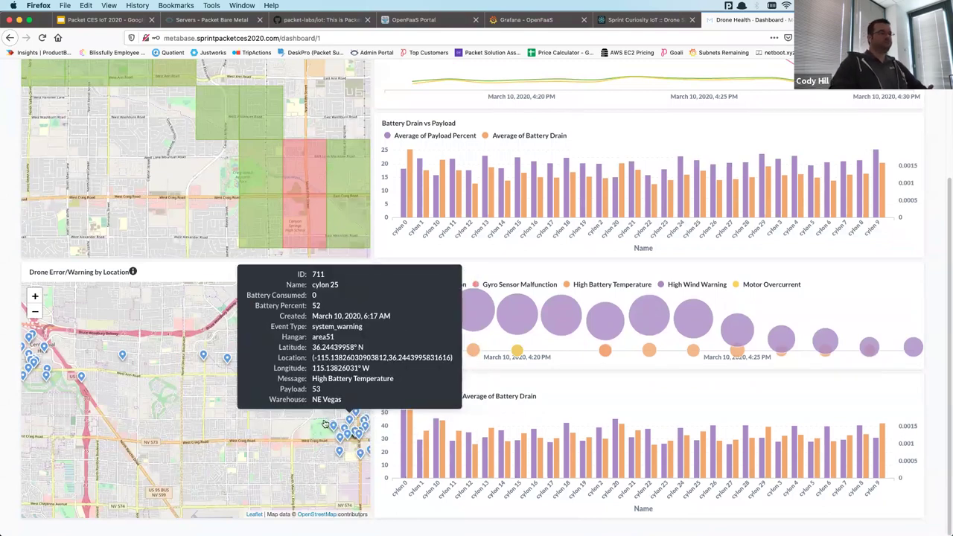
scroll(416, 387, up, 5)
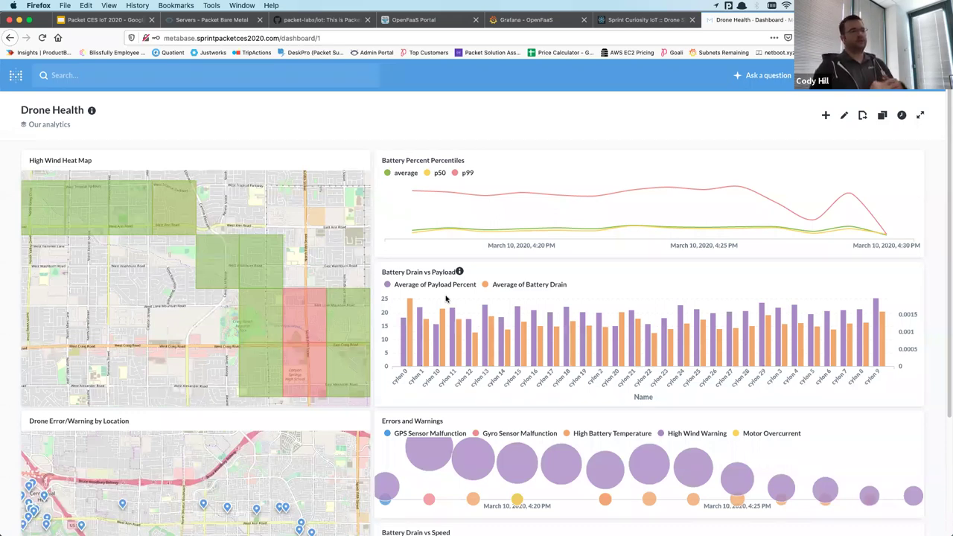
scroll(469, 298, down, 1)
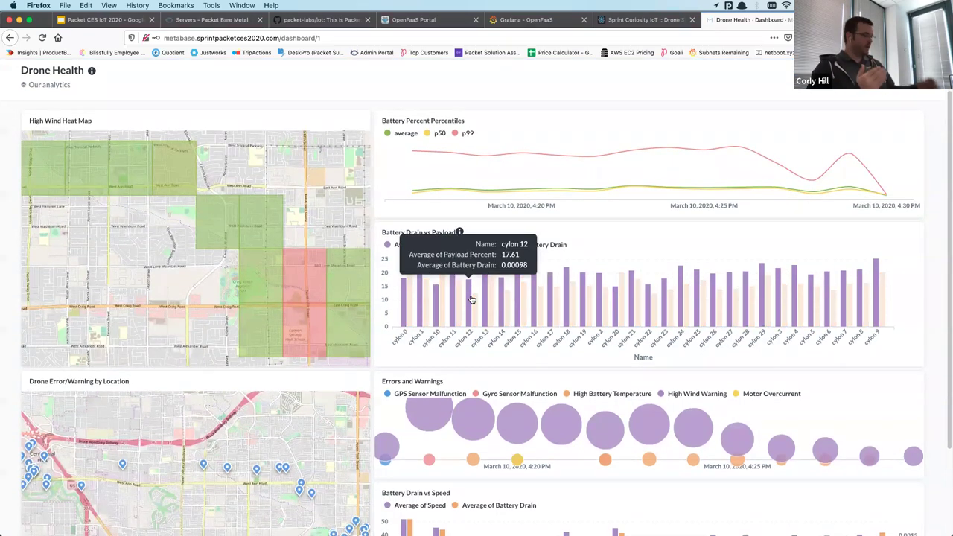
Step: Compare the running drone simulation output in Terminal with the drone map in Firefox
key(super+Tab)
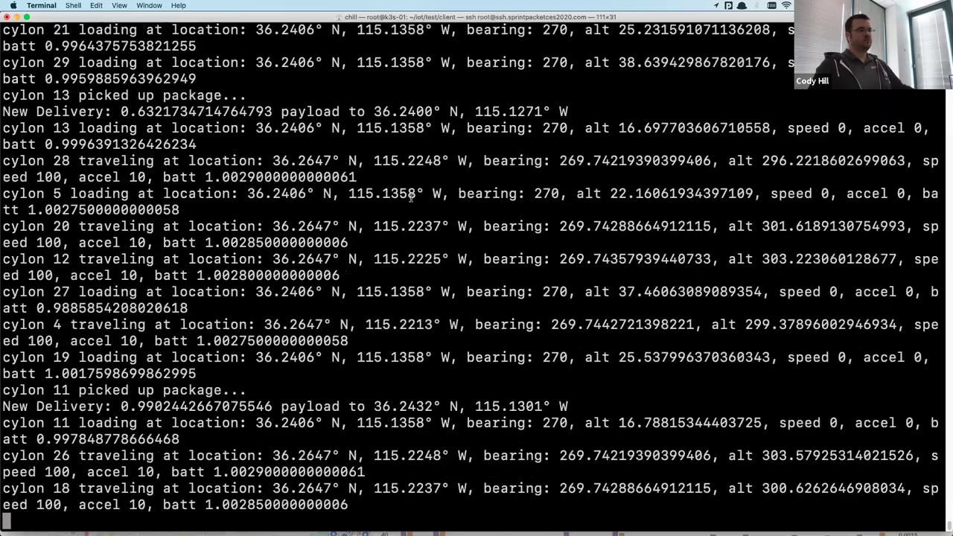
key(super+Tab)
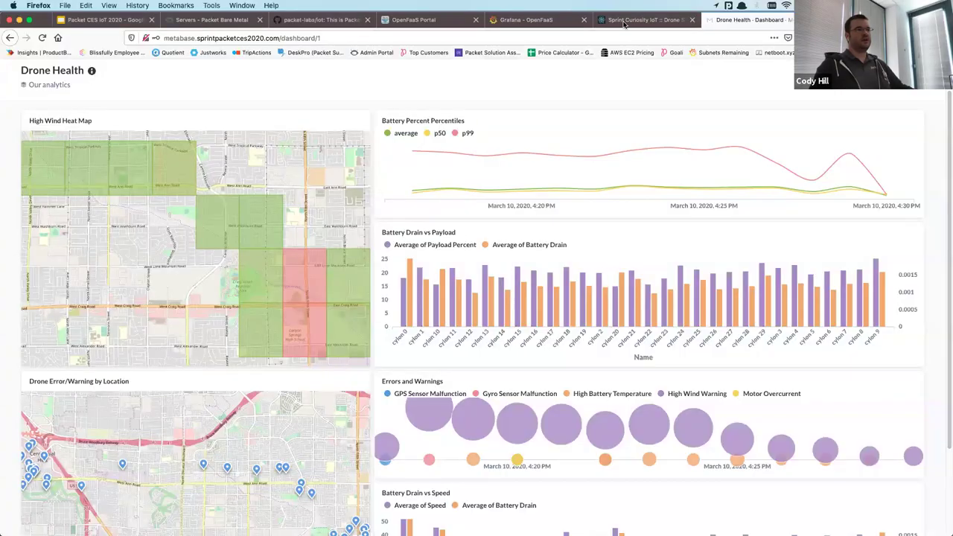
click(622, 22)
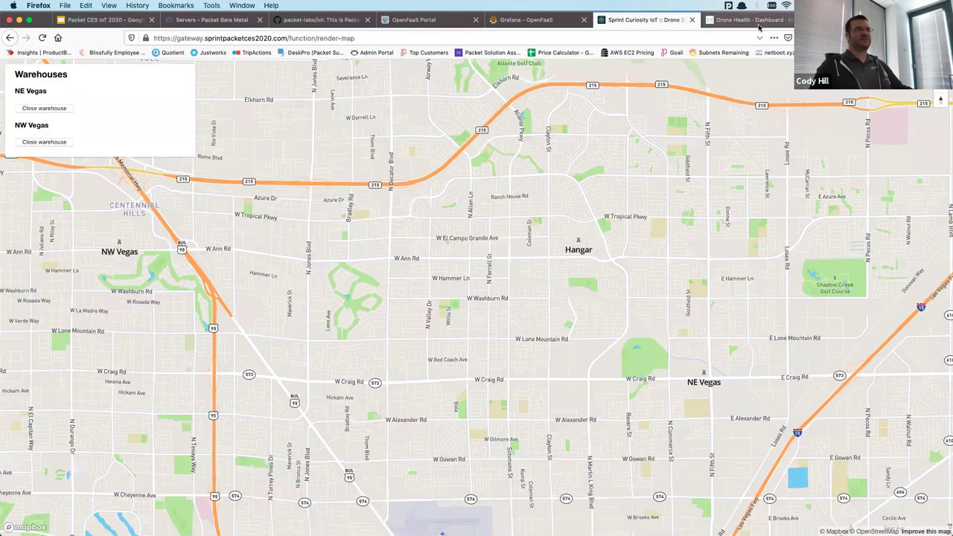
key(super+Tab)
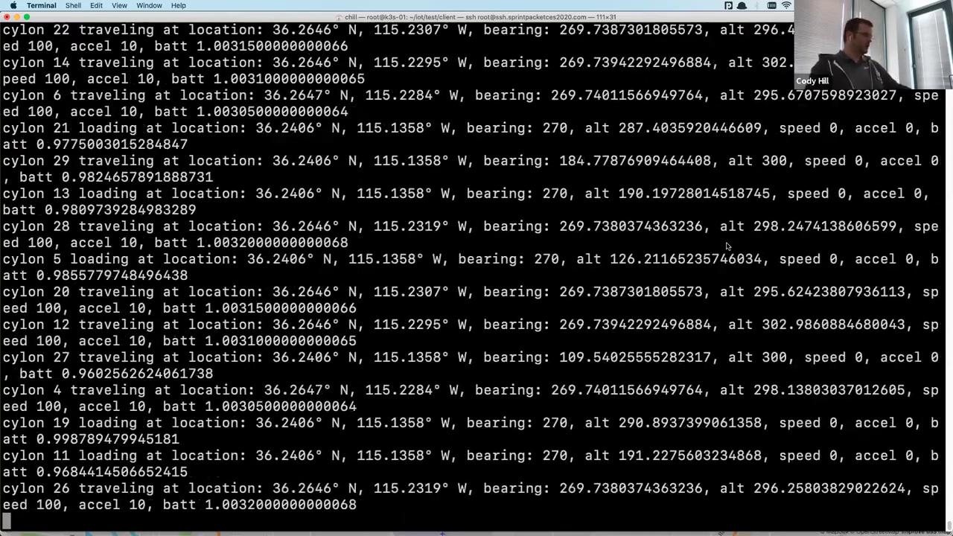
key(super+Tab)
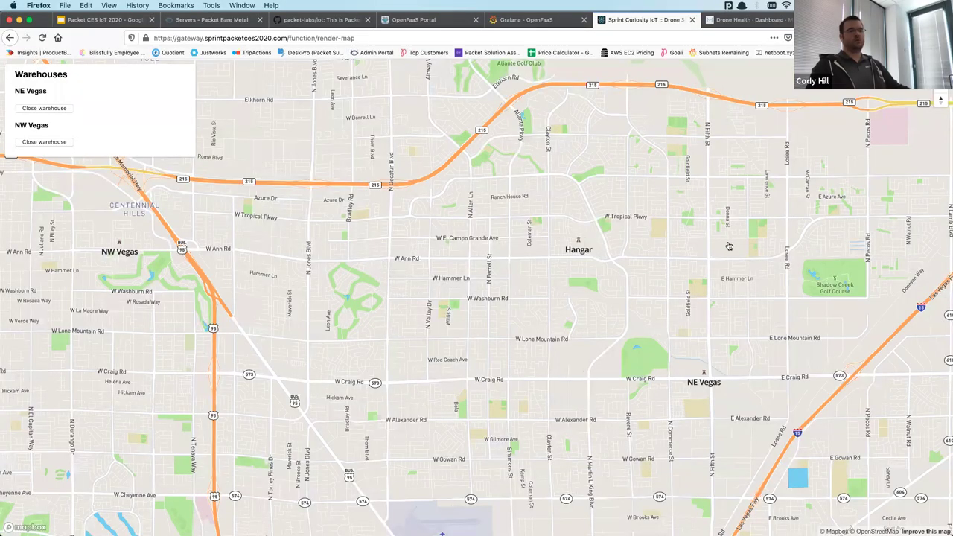
Step: Return to the Drone Health dashboard and review the Battery Percent Percentiles and Battery Drain vs Speed charts
click(751, 22)
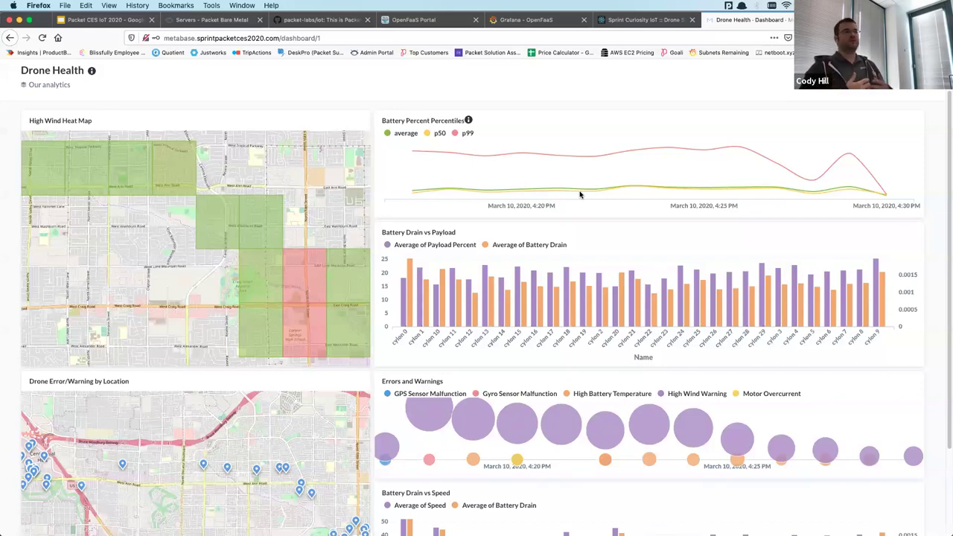
scroll(625, 192, down, 3)
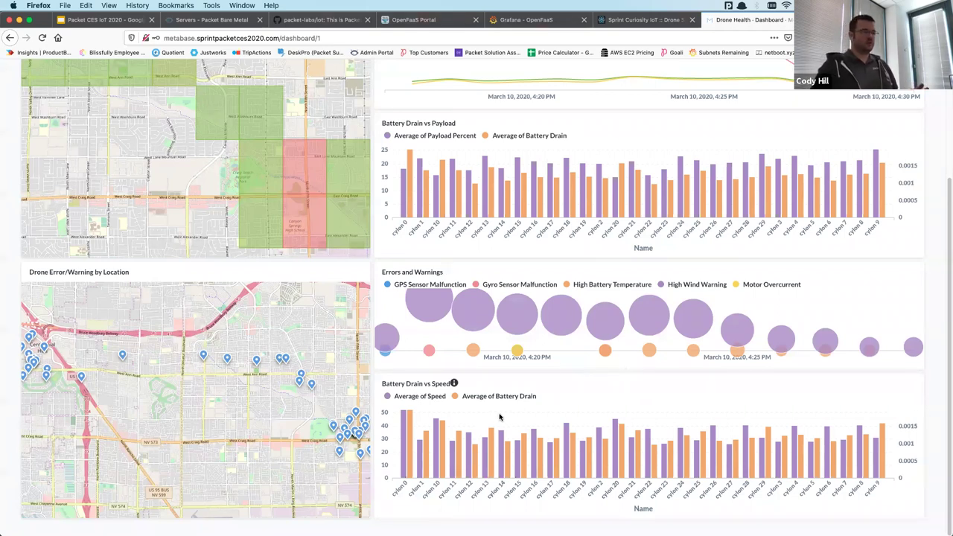
scroll(555, 415, up, 2)
scroll(560, 413, up, 2)
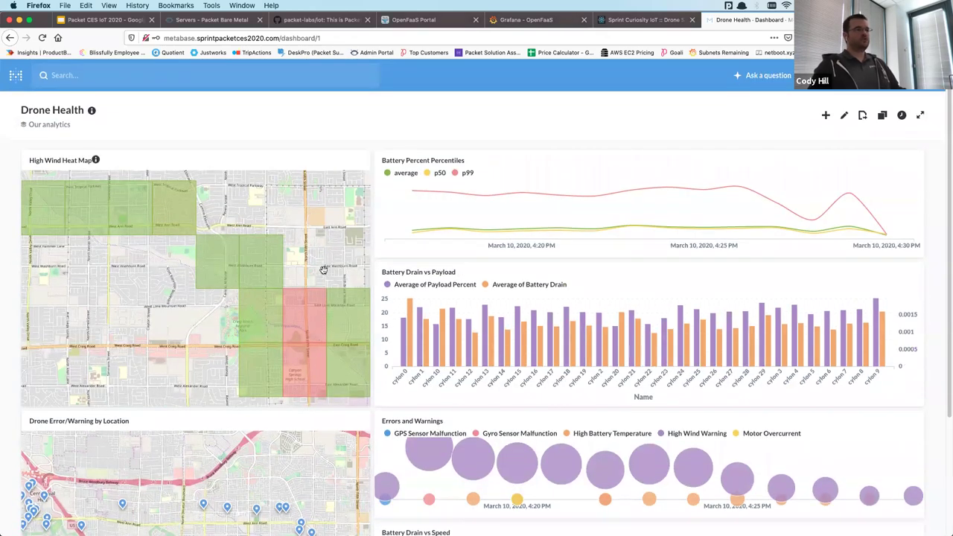
Step: Browse to the PostgreSQL database from the Metabase home page and open the X-ray of the Drone Position table
click(20, 76)
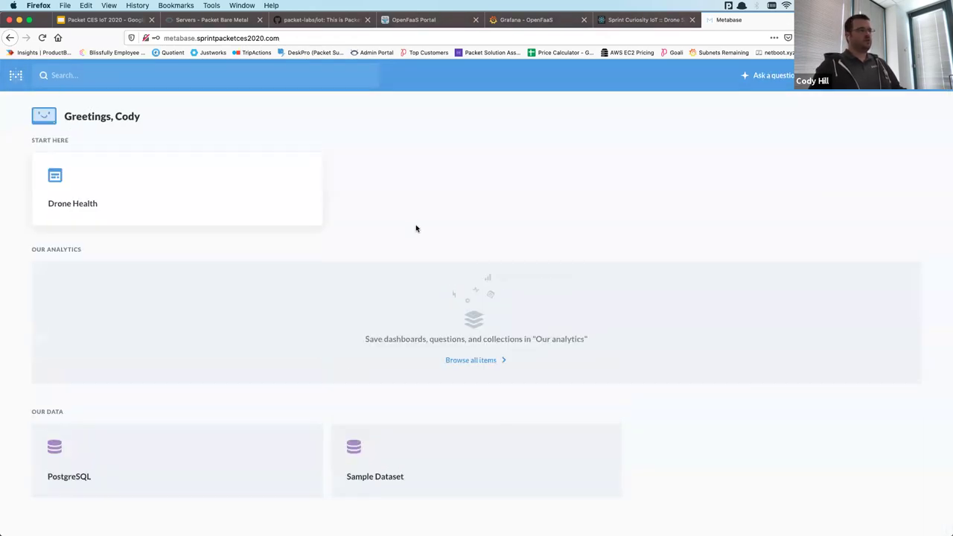
click(53, 461)
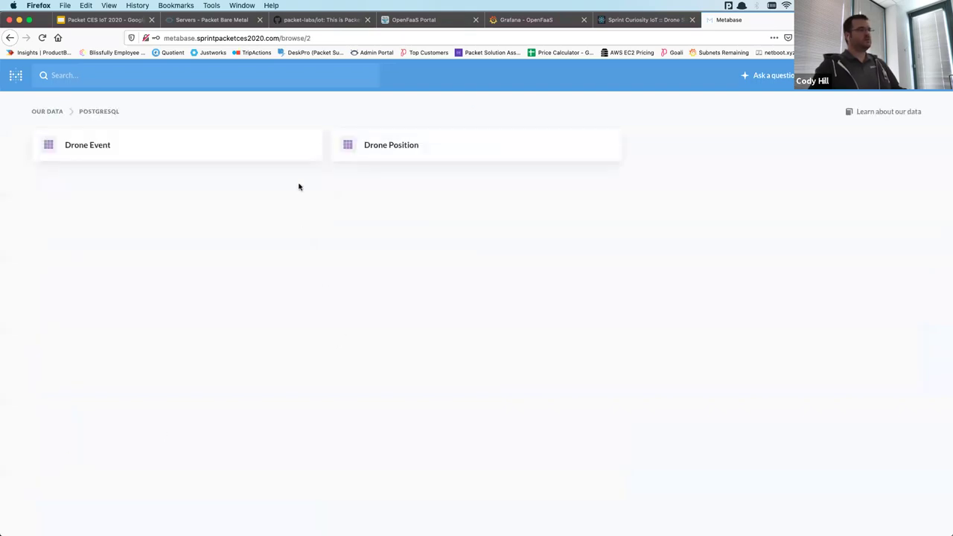
click(382, 145)
click(10, 38)
click(596, 146)
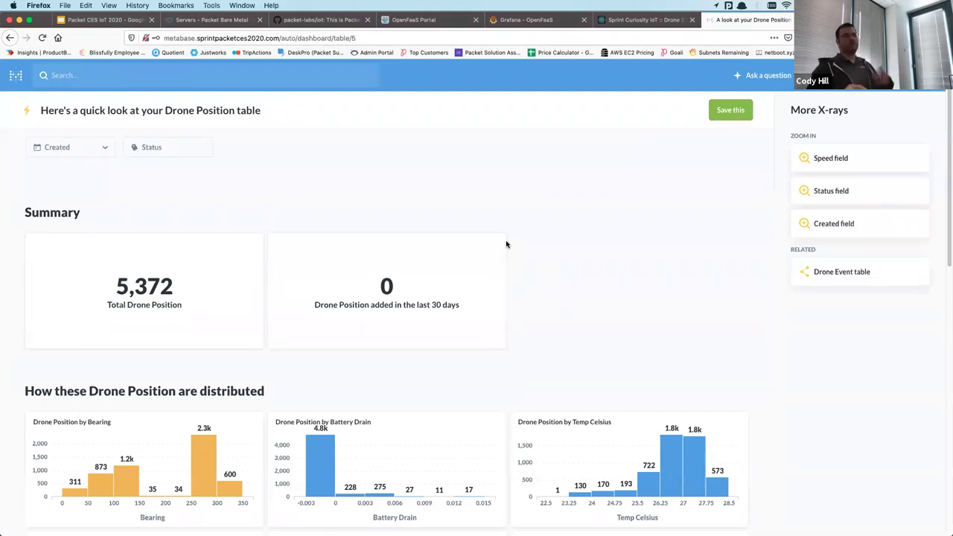
Step: Review the Drone Position X-ray, covering its distribution charts and the charts across time
scroll(486, 147, down, 5)
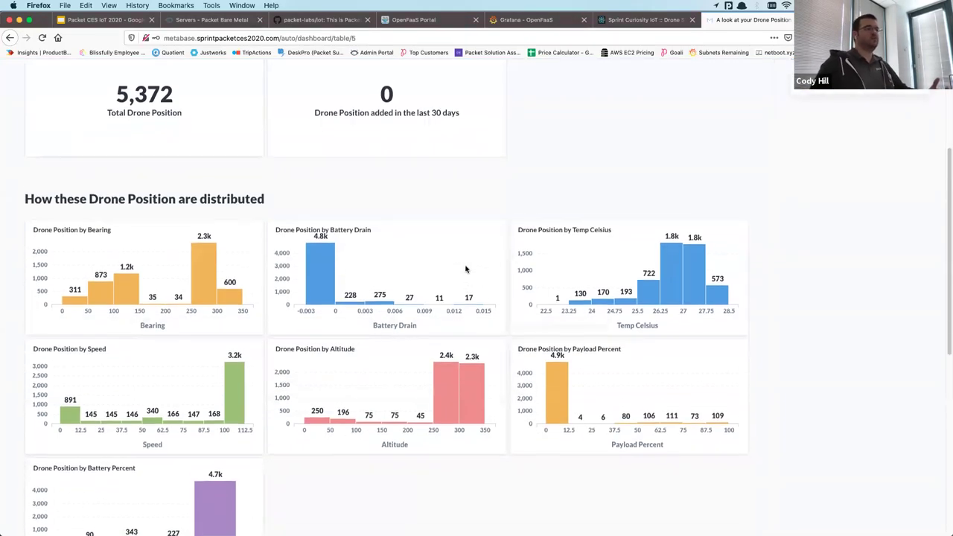
scroll(465, 269, down, 1)
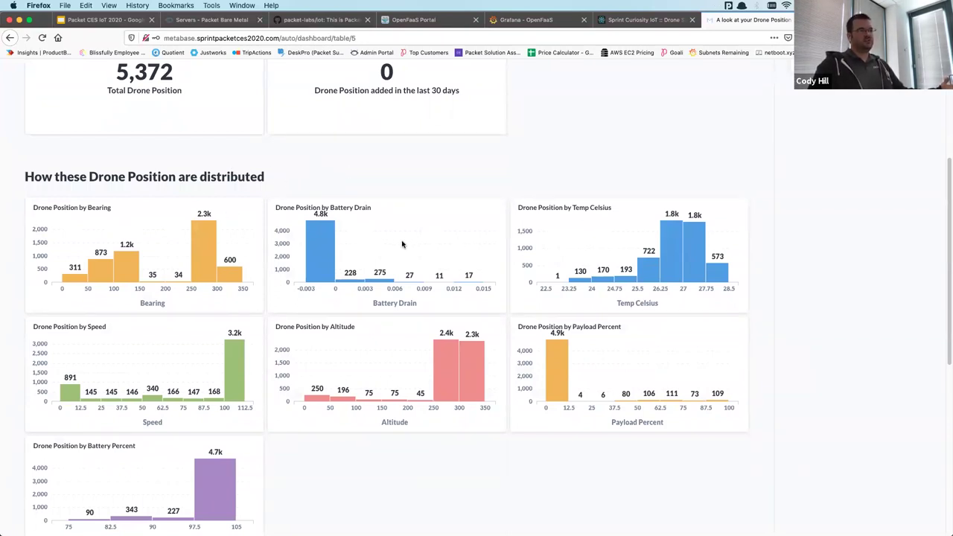
scroll(422, 247, down, 5)
scroll(433, 273, down, 2)
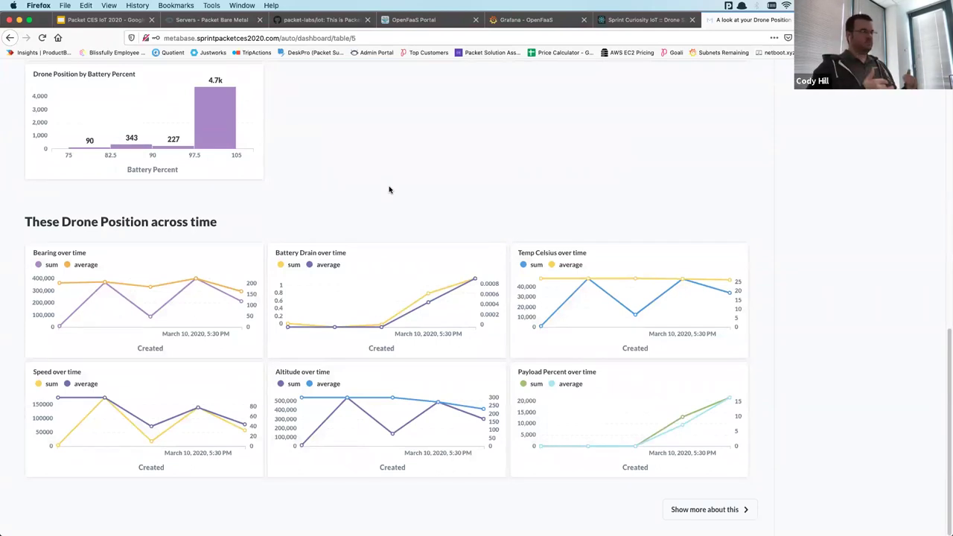
scroll(292, 188, up, 10)
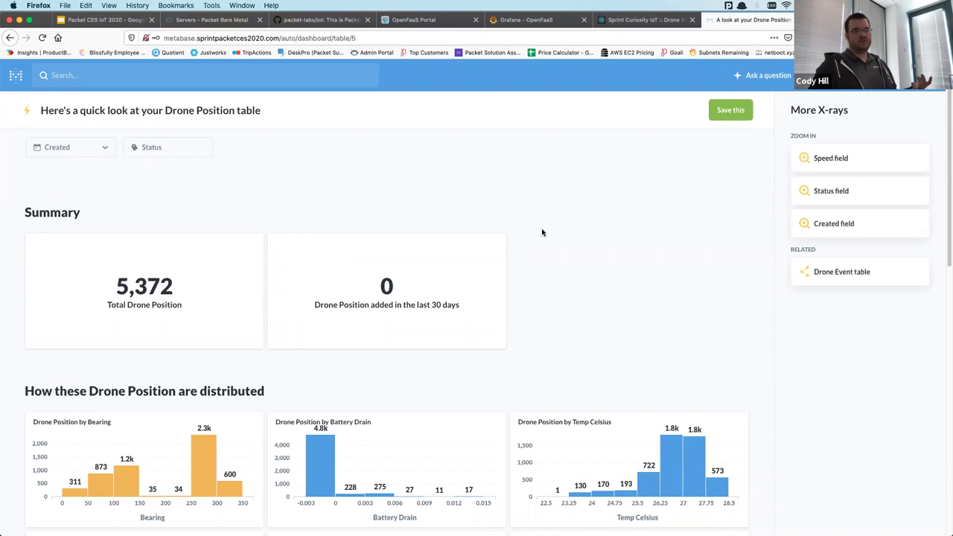
Step: Check the drone map and both Terminal windows, then view the Packet server list in Firefox
click(642, 19)
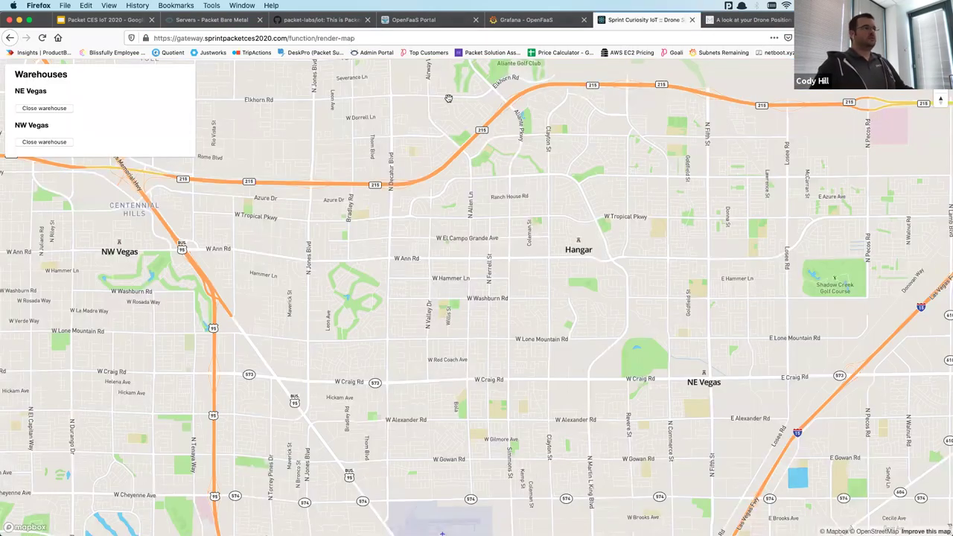
key(super+Tab)
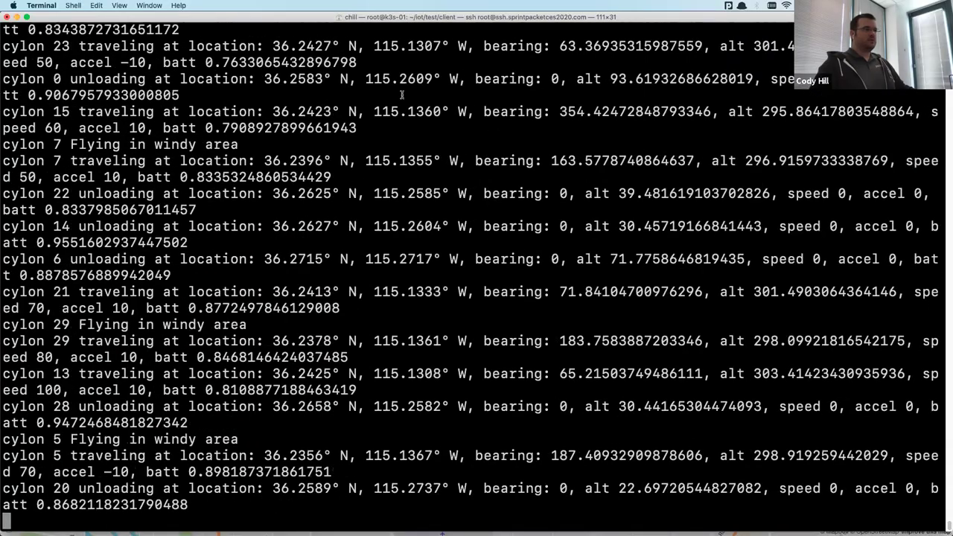
key(super+grave)
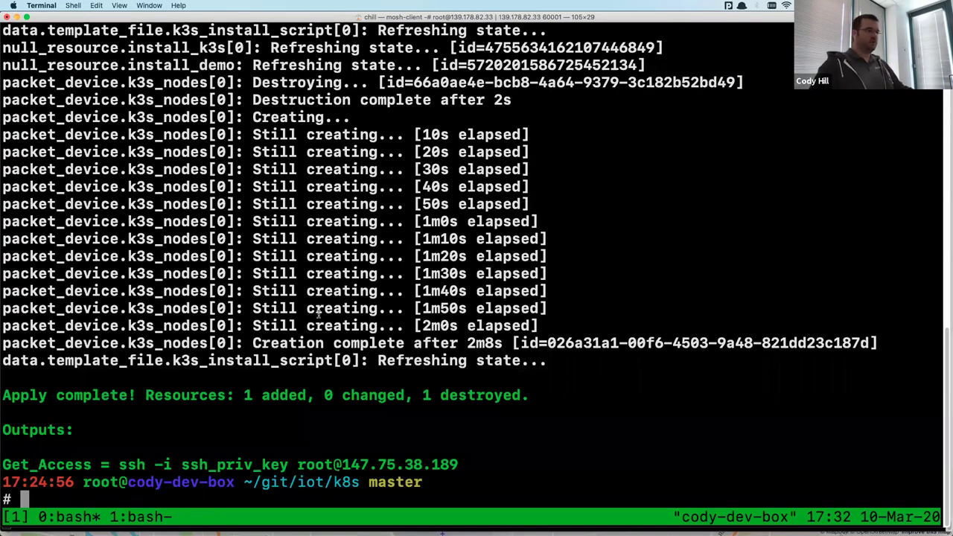
key(super+Tab)
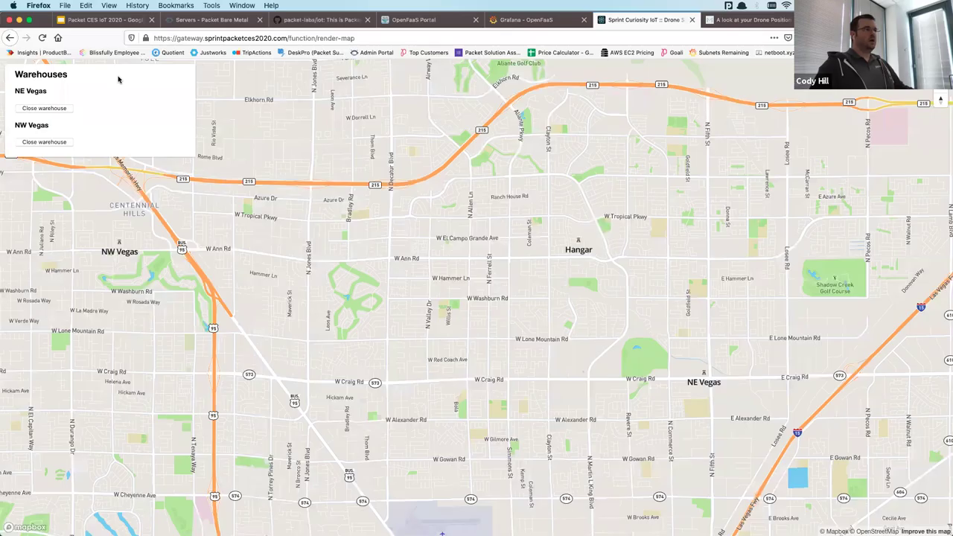
click(188, 24)
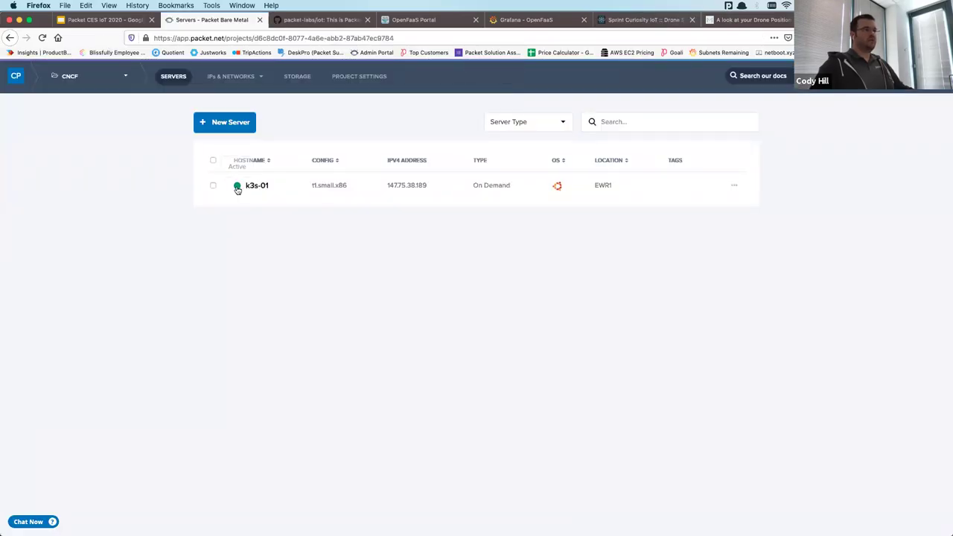
Step: Open the /function/render-map page of the presenter's own IoT gateway in a new tab, framing NW Vegas, Hangar and NE Vegas
key(super+t)
text(https://gateway.iot.codyhill.co/function/render-map)
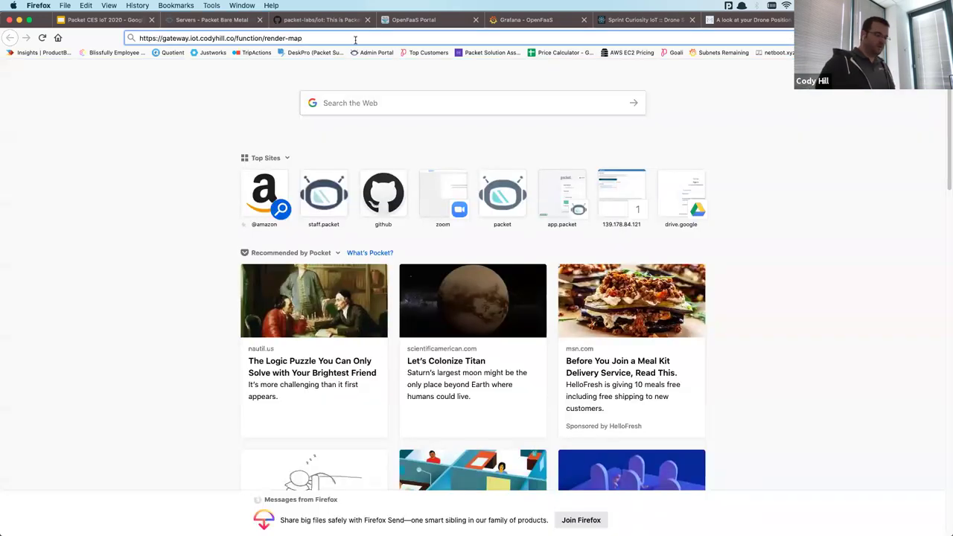
key(Return)
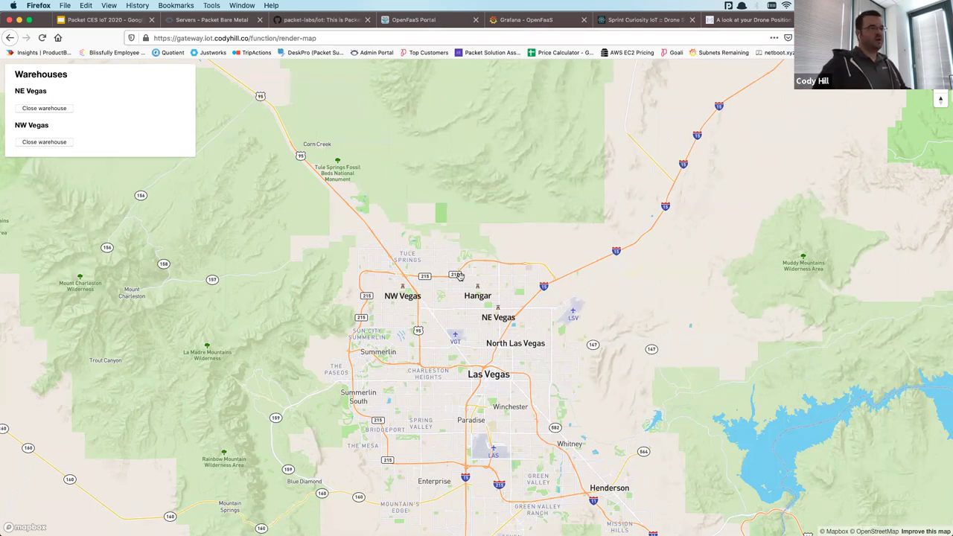
scroll(488, 333, up, 3)
scroll(417, 286, up, 2)
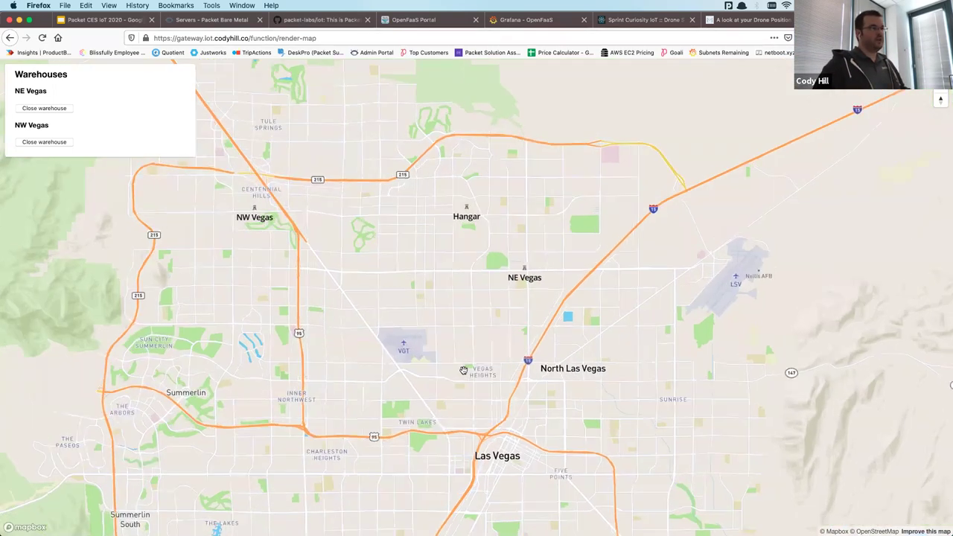
scroll(468, 382, up, 2)
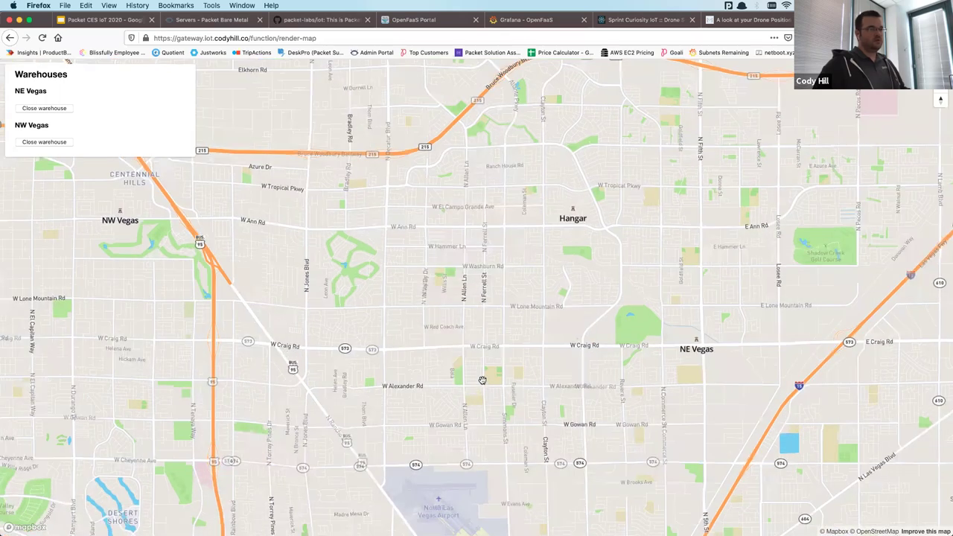
scroll(503, 393, up, 1)
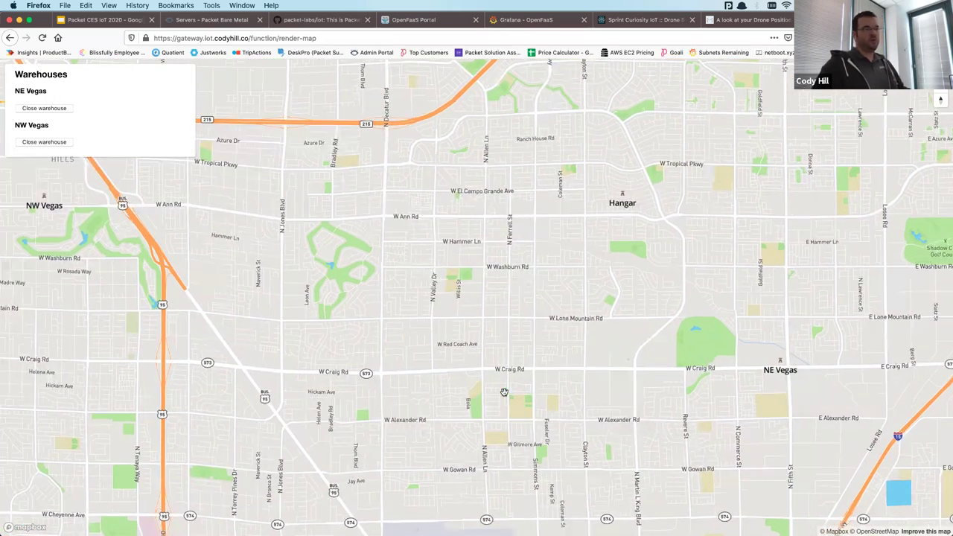
drag(504, 392, 554, 414)
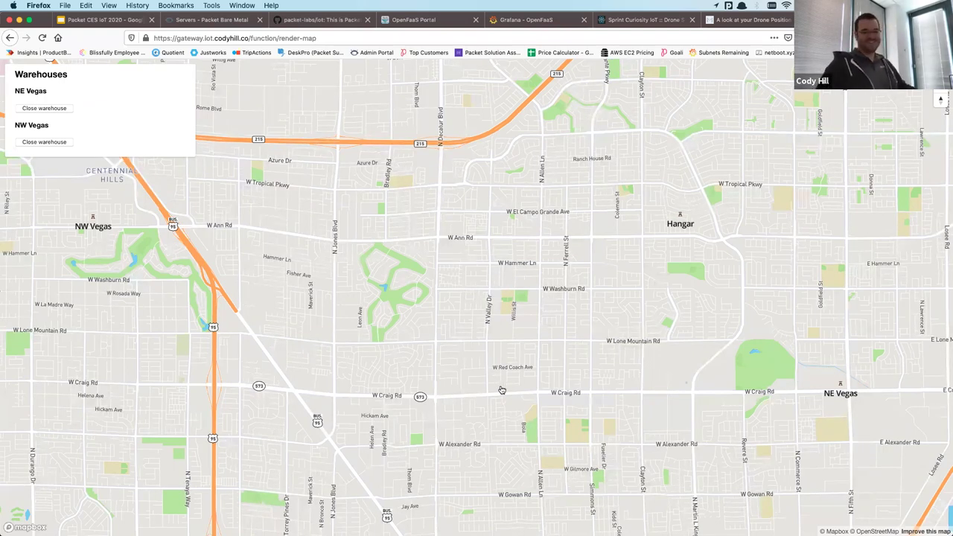
Step: Switch to Terminal and start an SSH connection to the presenter's own IoT domain from ~/git/iot/k8s
key(super+Tab)
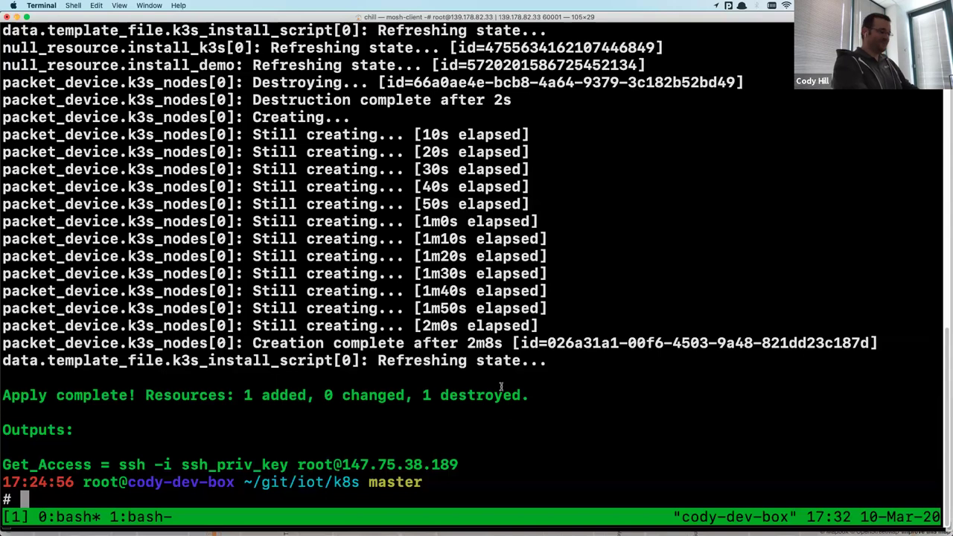
text(ssh )
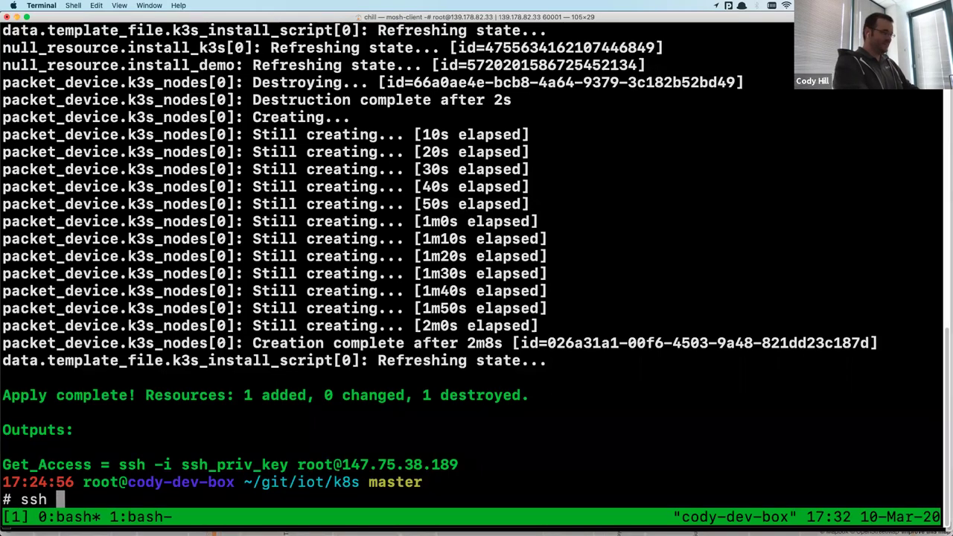
text(iot.cody)
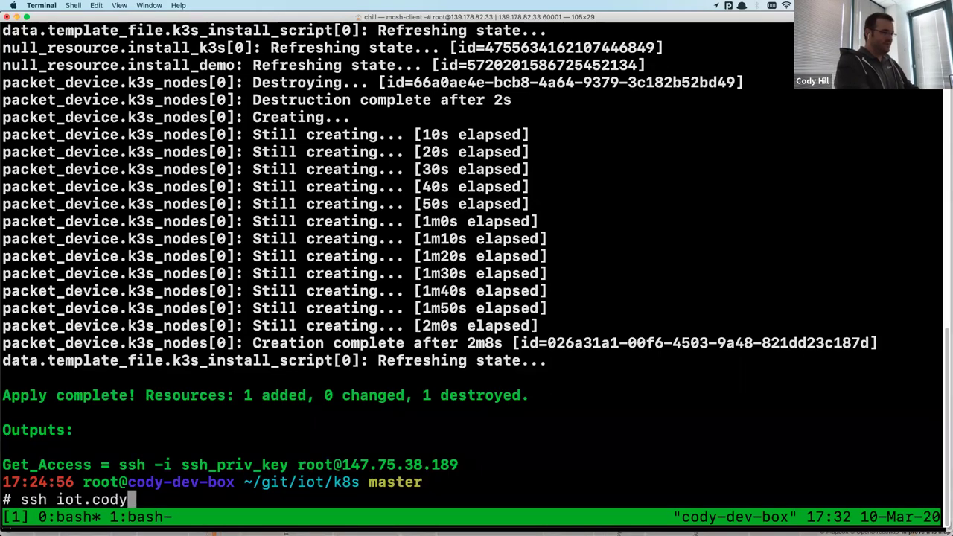
text(hill.co)
key(Return)
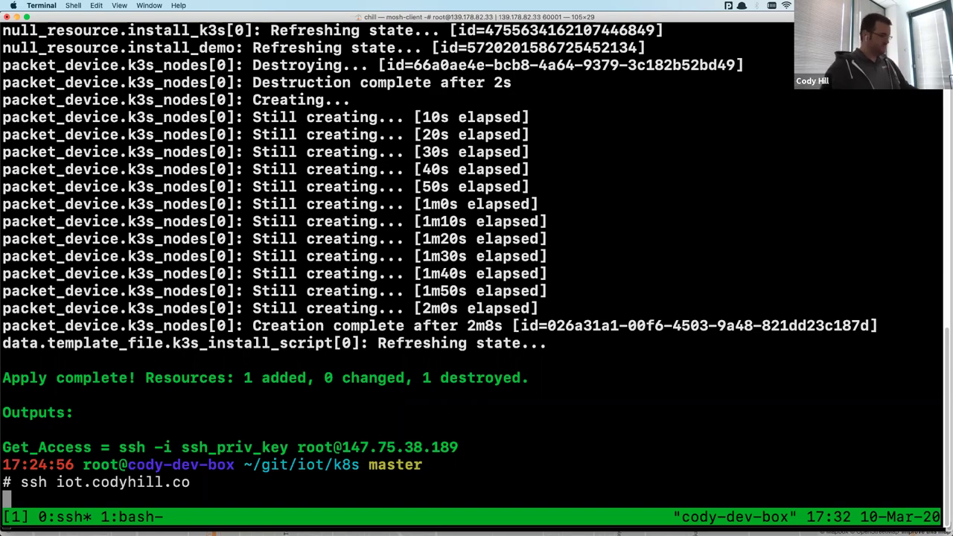
Step: Copy the gateway hostname from the address of the render-map page in Firefox, and return to Terminal
key(super+Tab)
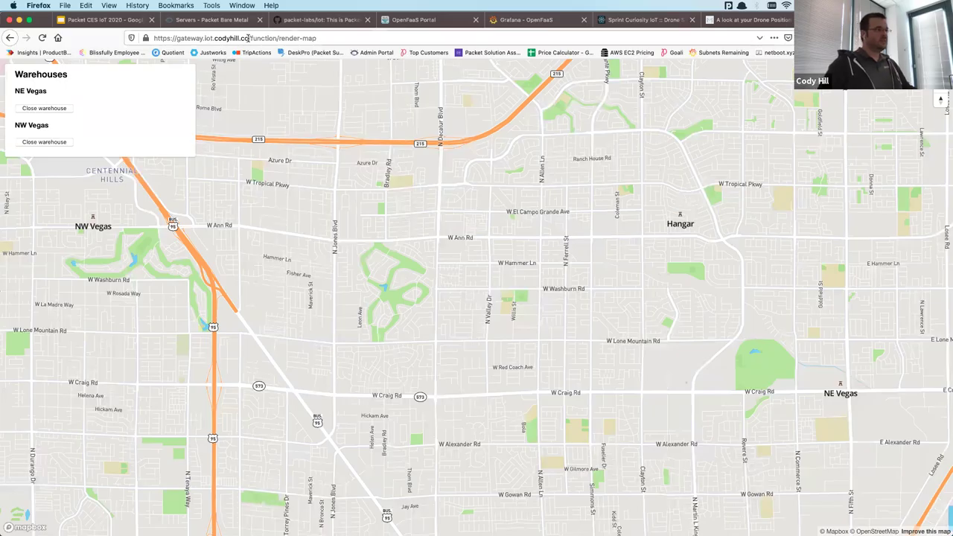
key(super+Tab)
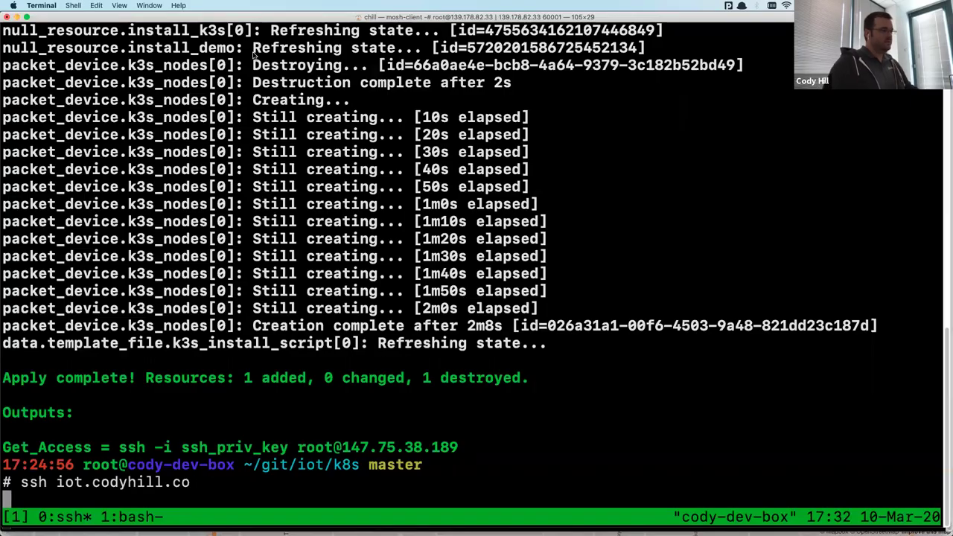
key(super+Tab)
drag(178, 38, 242, 34)
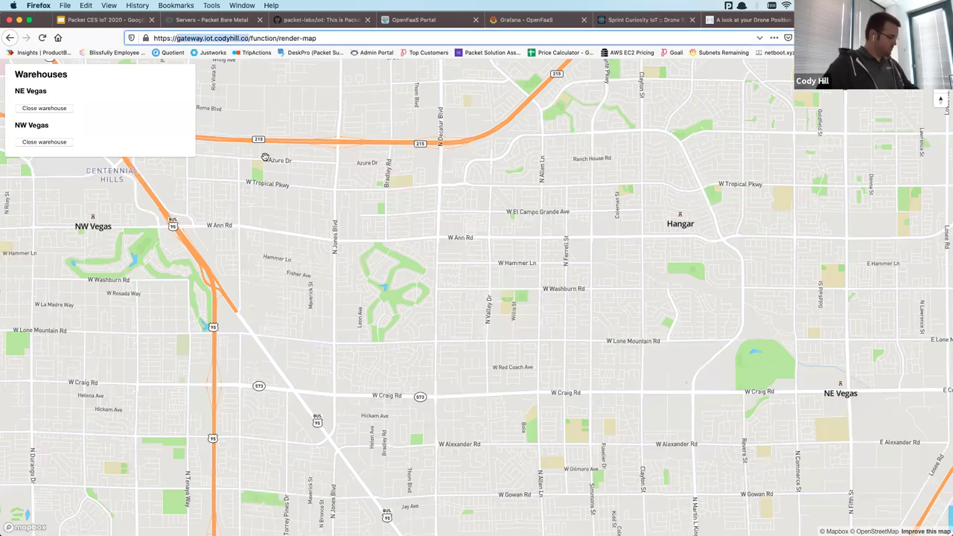
key(super+Tab)
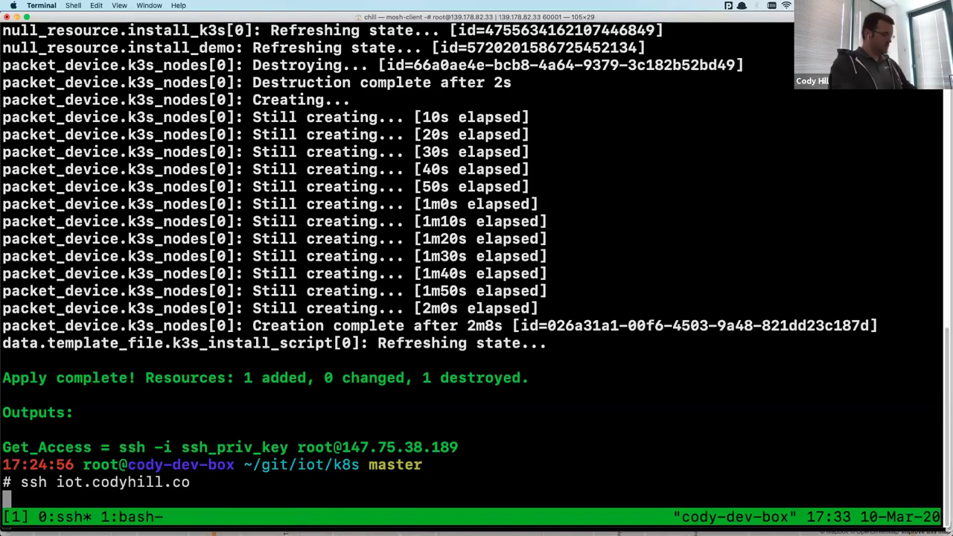
Step: Cancel the pending SSH attempt, try SSH to the copied gateway hostname instead, and clear the terminal
key(ctrl+c)
key(ctrl+c)
key(ctrl+c)
text(ssh gateway.iot.codyhill.co)
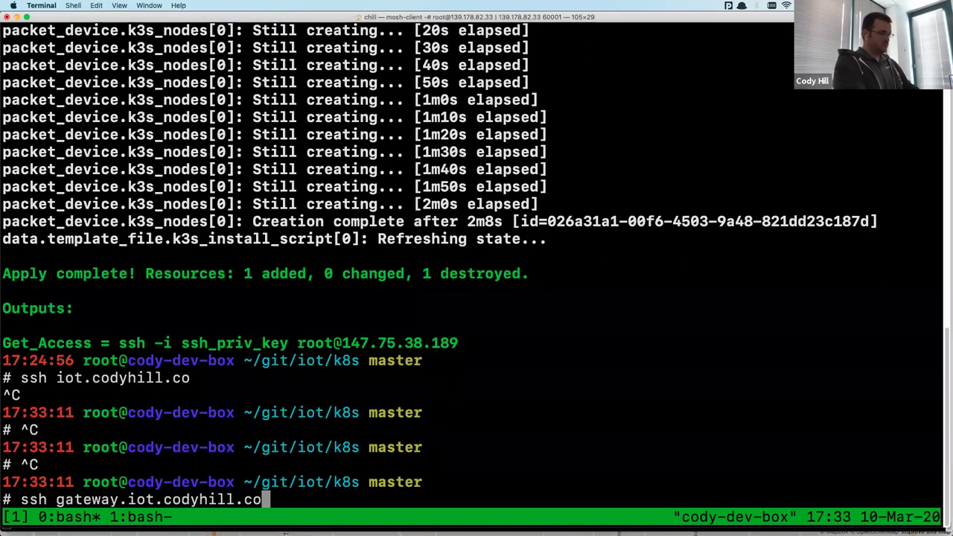
key(Return)
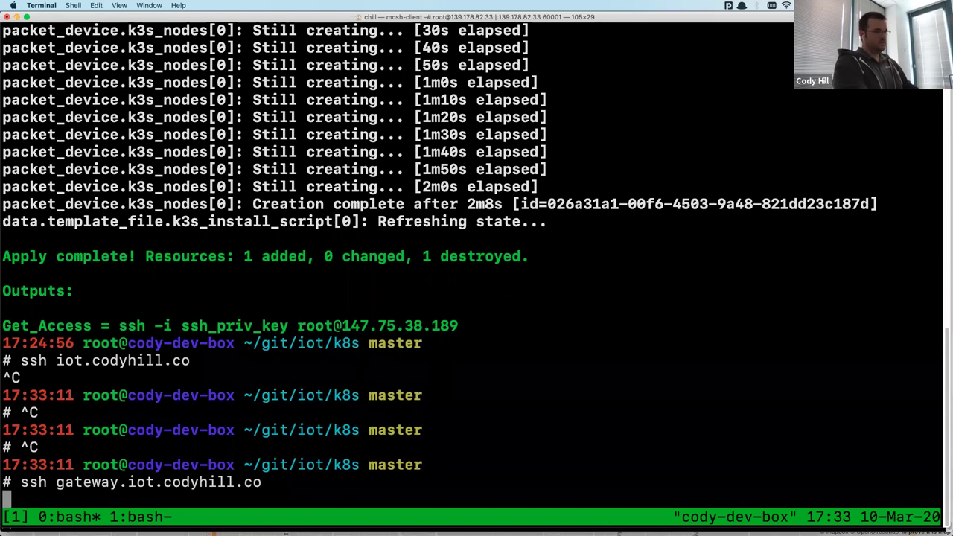
text(c)
key(ctrl+c)
text(clear)
key(Return)
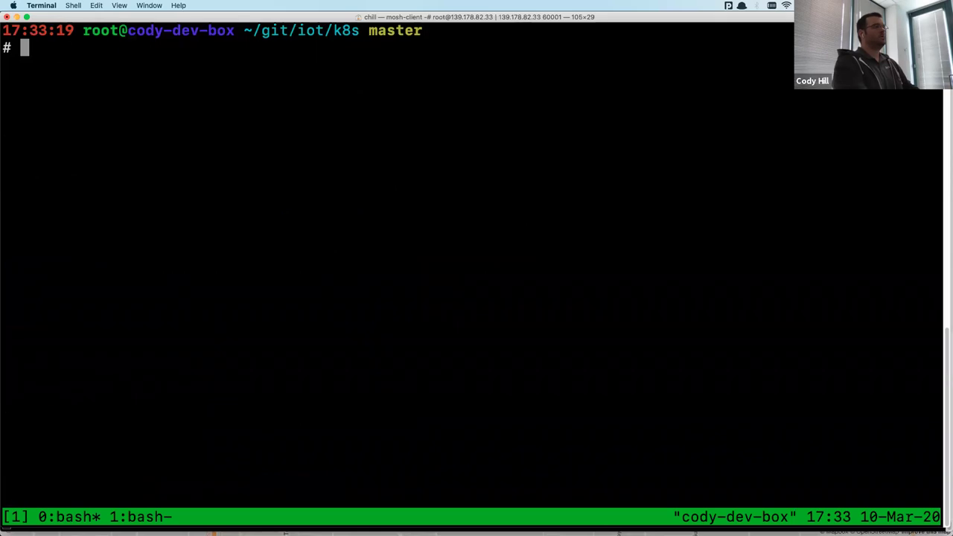
Step: Try to resolve the copied gateway hostname with nslookup
text(nslookup v)
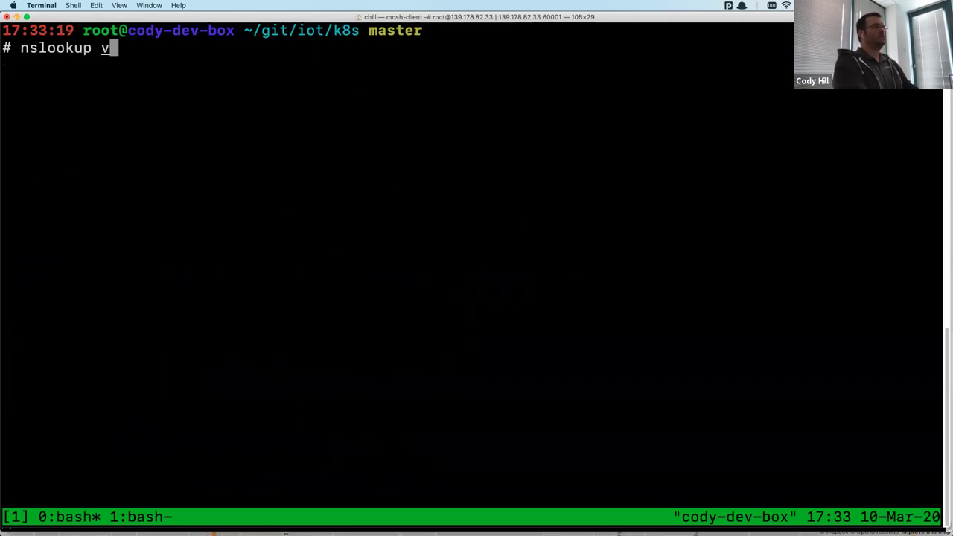
key(BackSpace)
text(gateway.iot.codyhill.co)
key(Return)
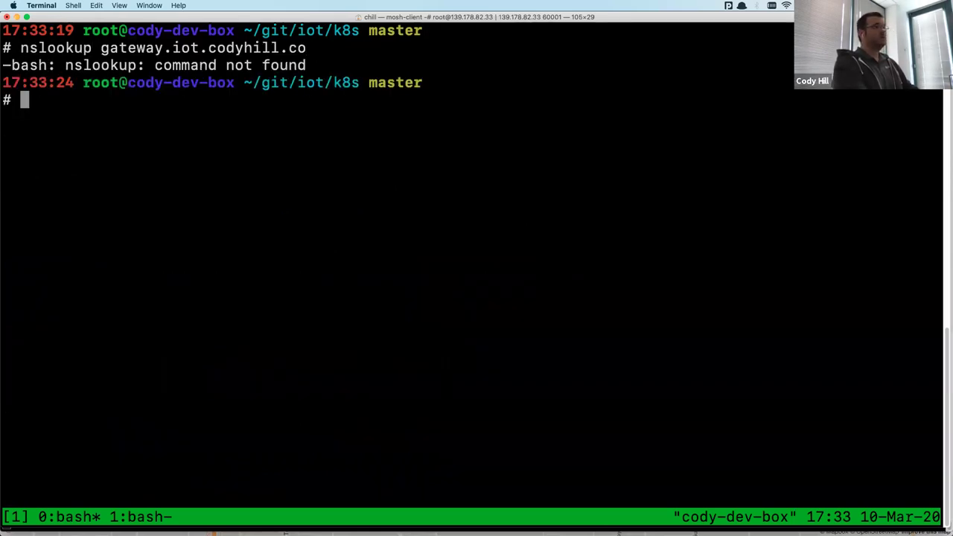
Step: Ping the copied gateway hostname from ~/git/iot/k8s, and stop the ping after a few packets
text(ping v)
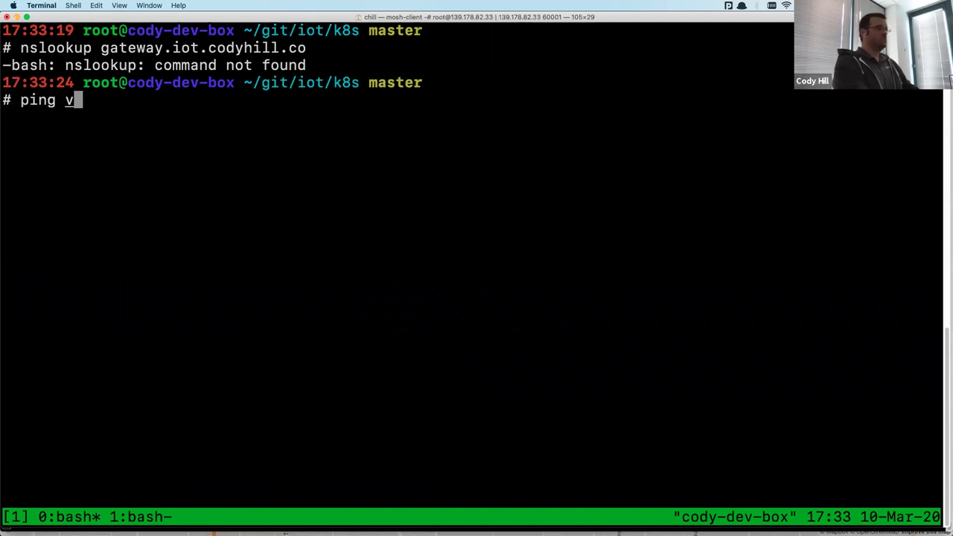
key(Return)
text(ping)
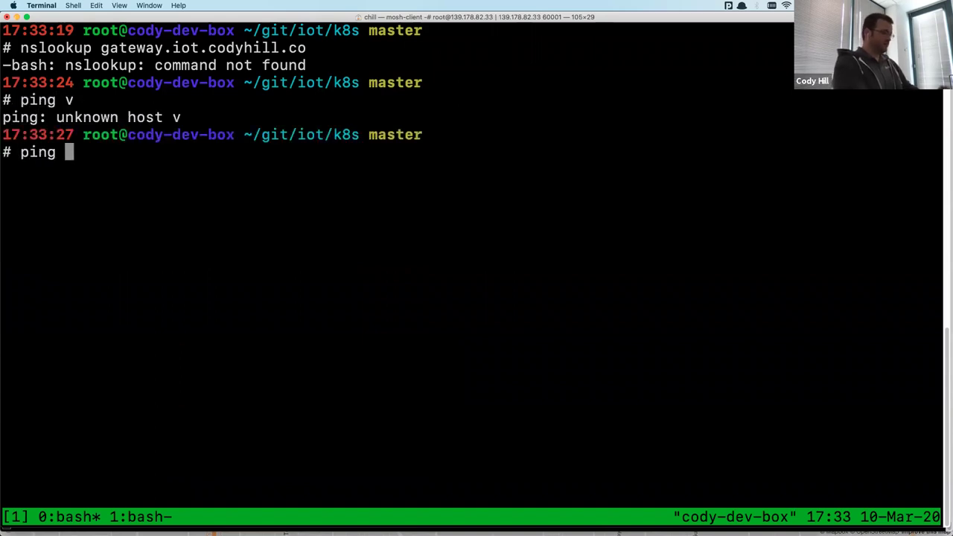
key(super+v)
key(Return)
text(c)
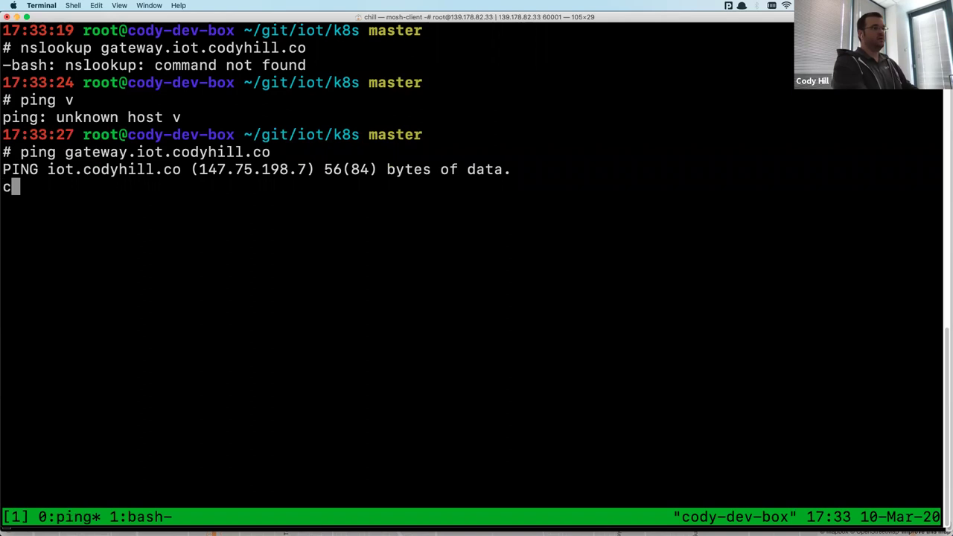
text(cccc)
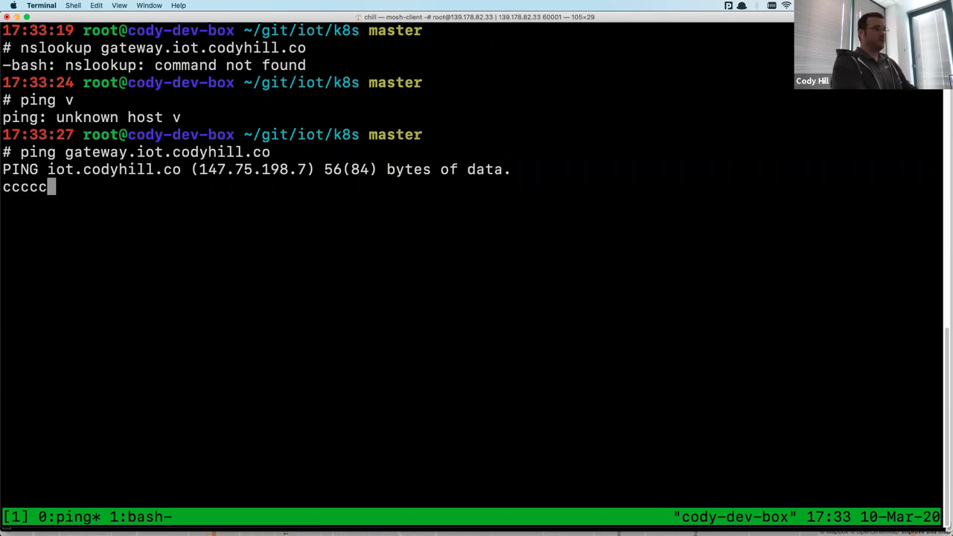
key(ctrl+c)
key(ctrl+c)
key(ctrl+c)
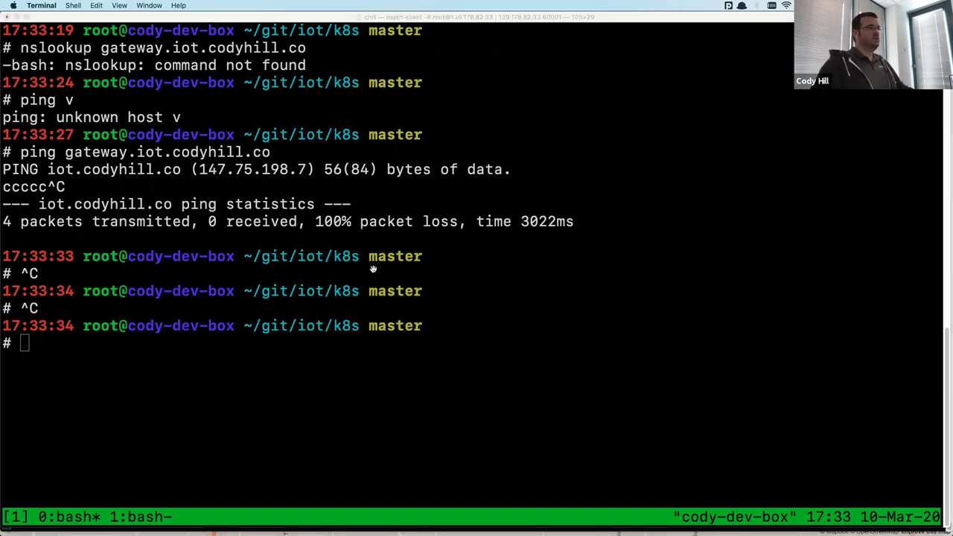
Step: Switch to Firefox and reload the gateway's /function/render-map page
key(super+Tab)
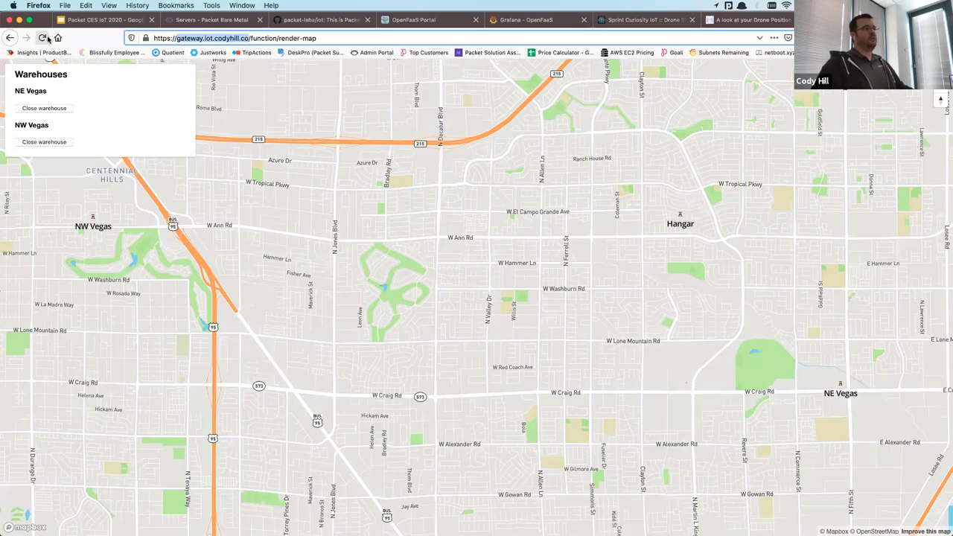
click(44, 38)
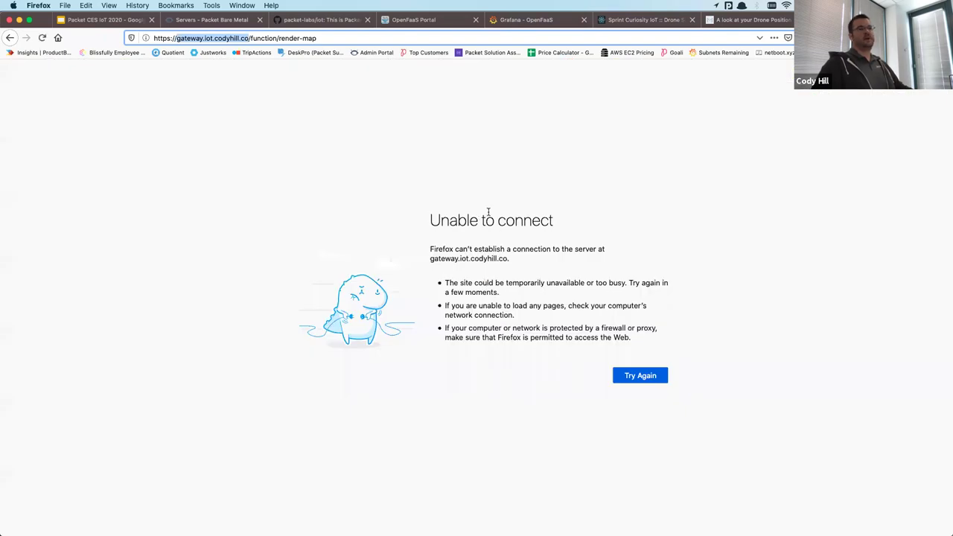
click(495, 212)
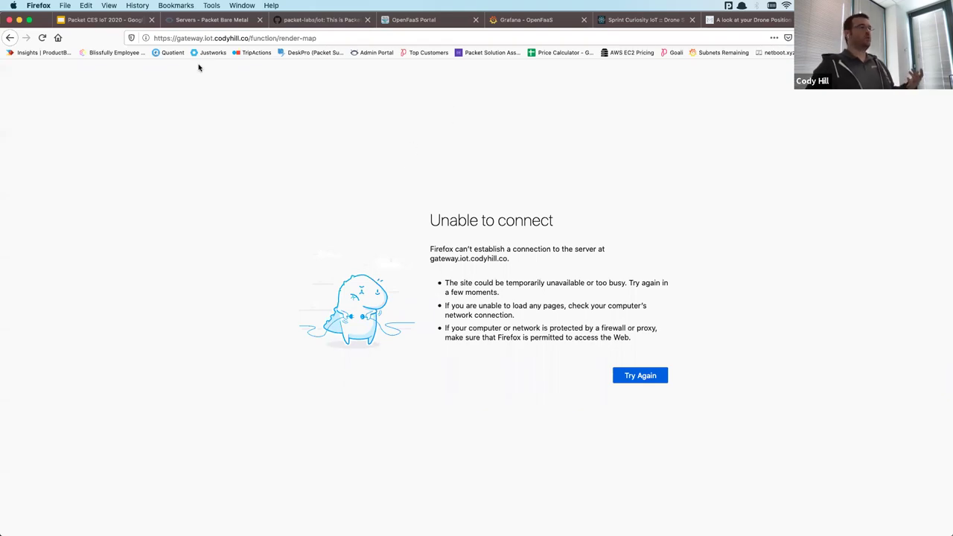
Step: Go to the Packet CES IoT 2020 deck and show its presentation at slide 29 in an enlarged window
click(111, 20)
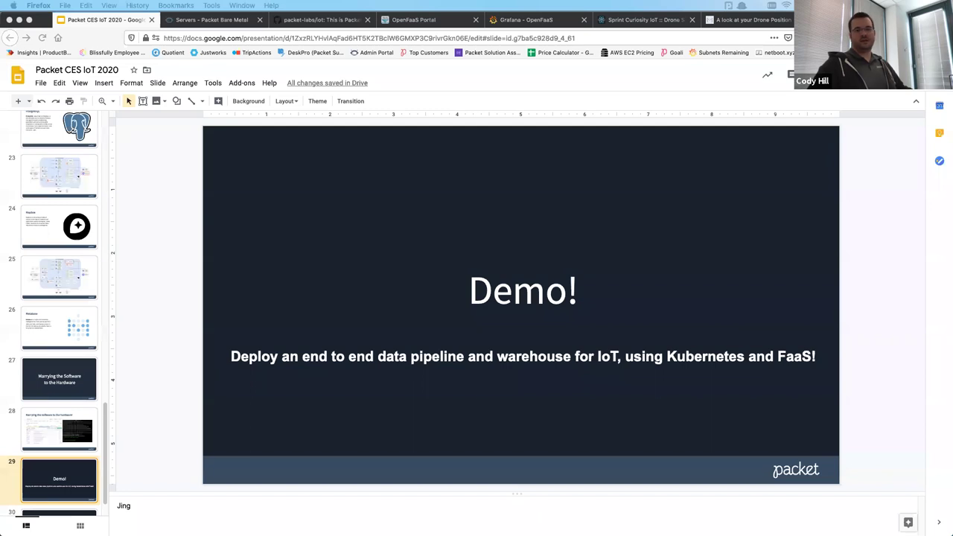
key(super+Return)
double_click(652, 24)
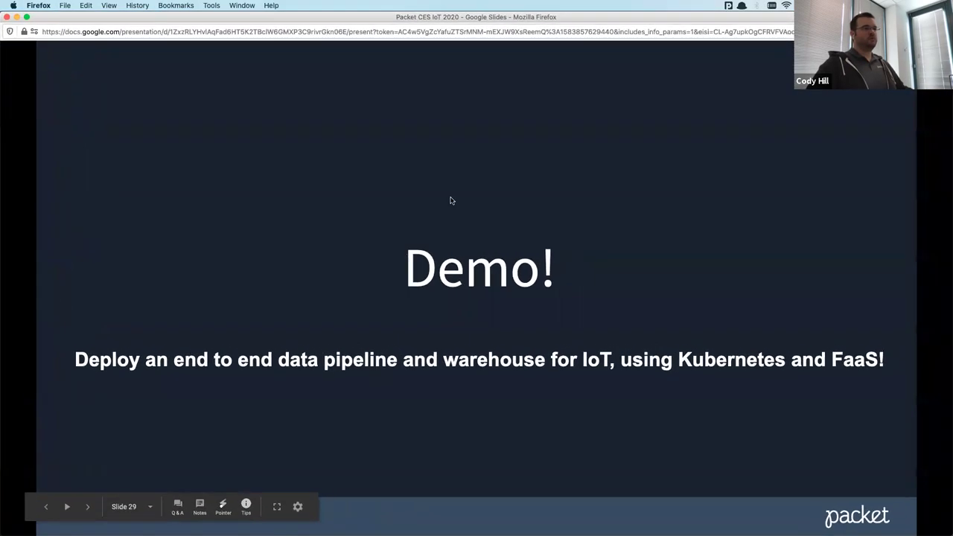
Step: Advance the presentation to the closing Thank you slide, and exit back to the slide editor
key(Right)
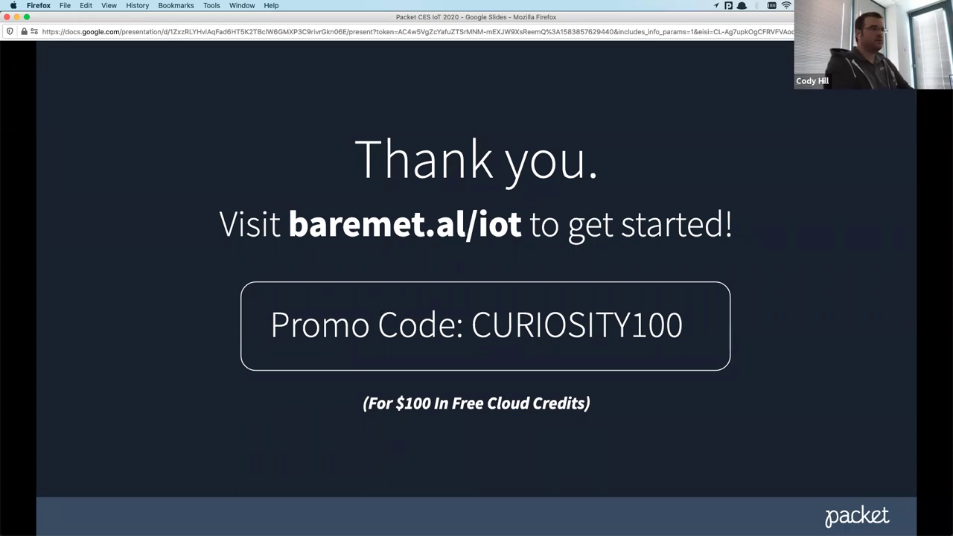
key(Left)
key(Right)
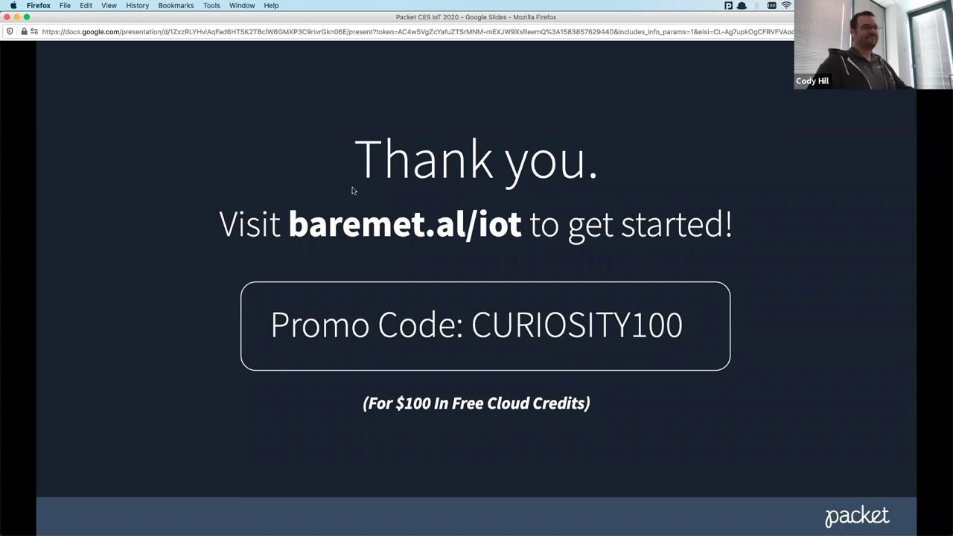
key(Right)
key(Escape)
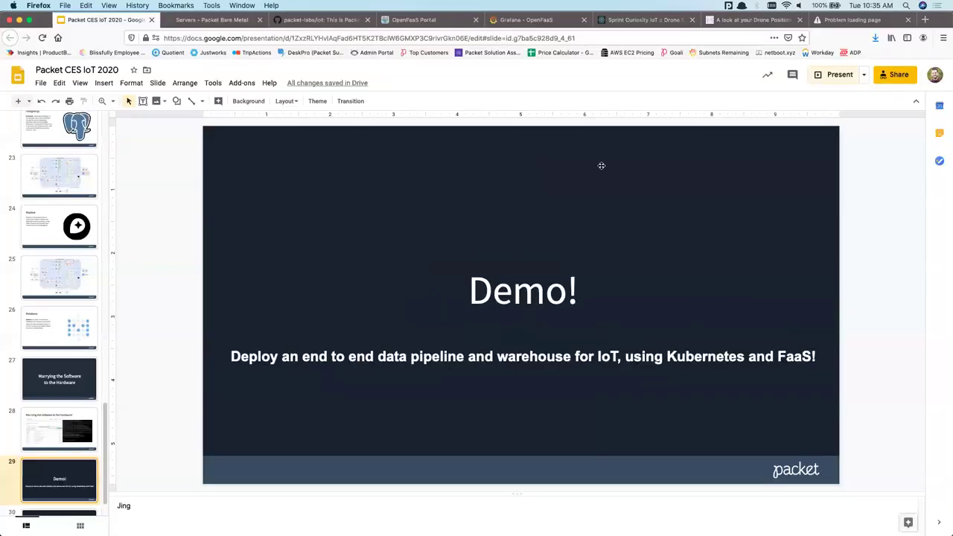
Step: Return to the gateway's /function/render-map page, reload it, and select its address
key(ctrl+shift+Tab)
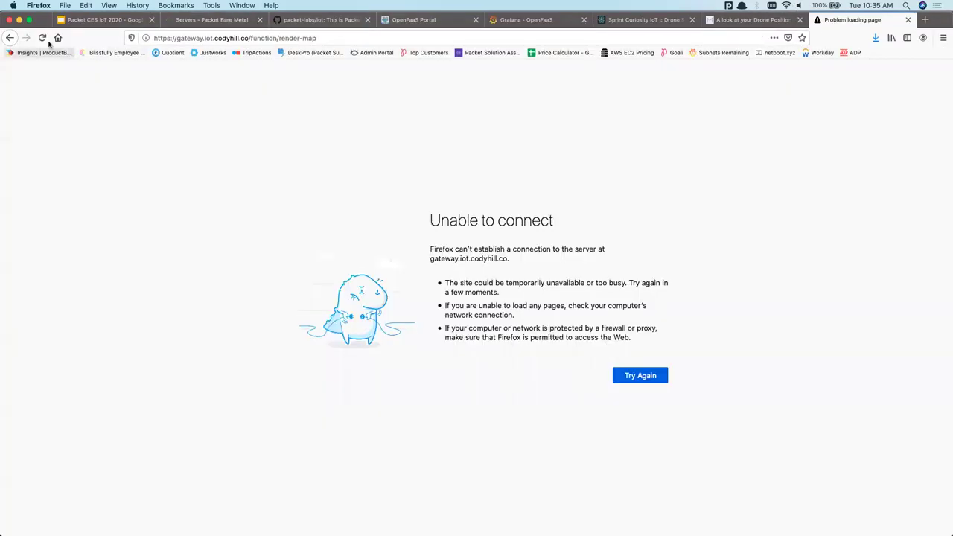
click(42, 37)
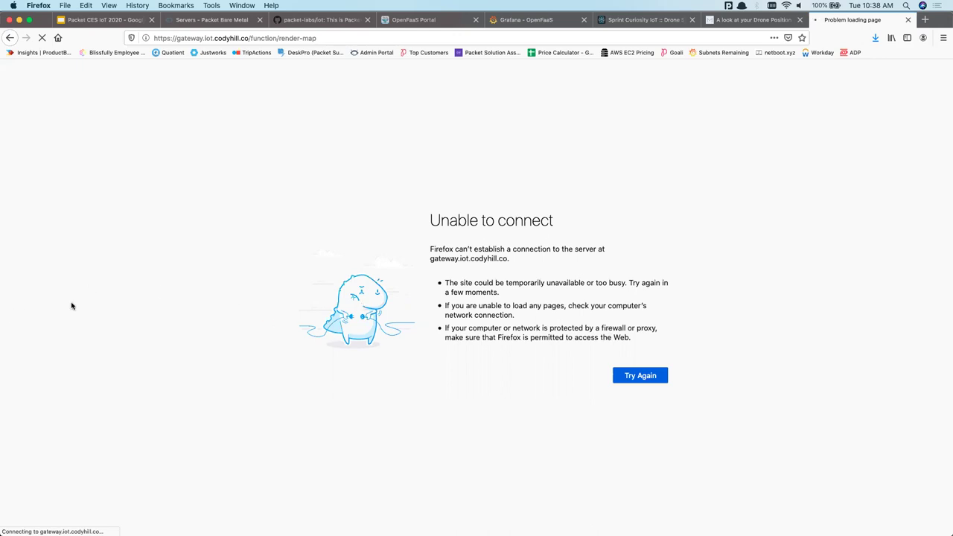
click(258, 40)
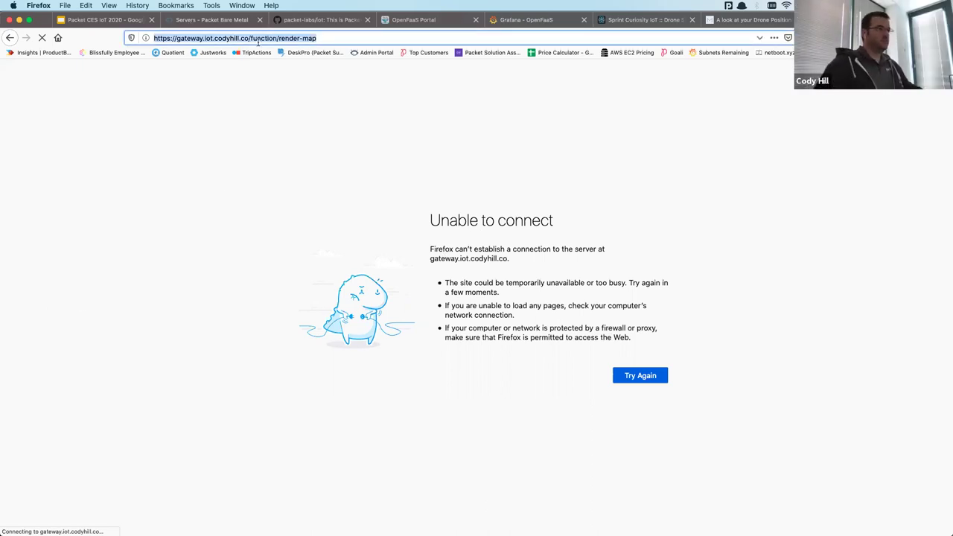
Step: Open slide 30 of the Packet CES IoT 2020 deck and point out the baremet.al/iot address
click(82, 20)
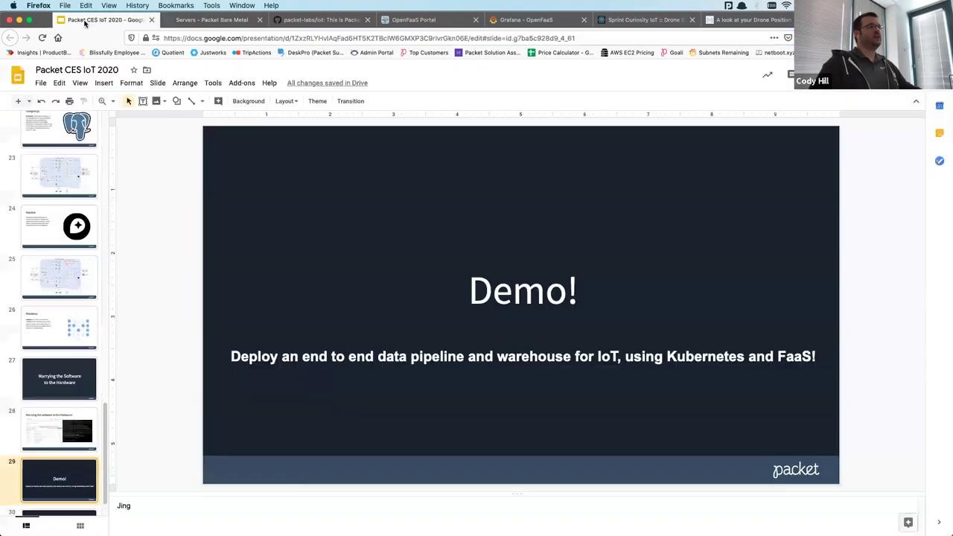
click(56, 513)
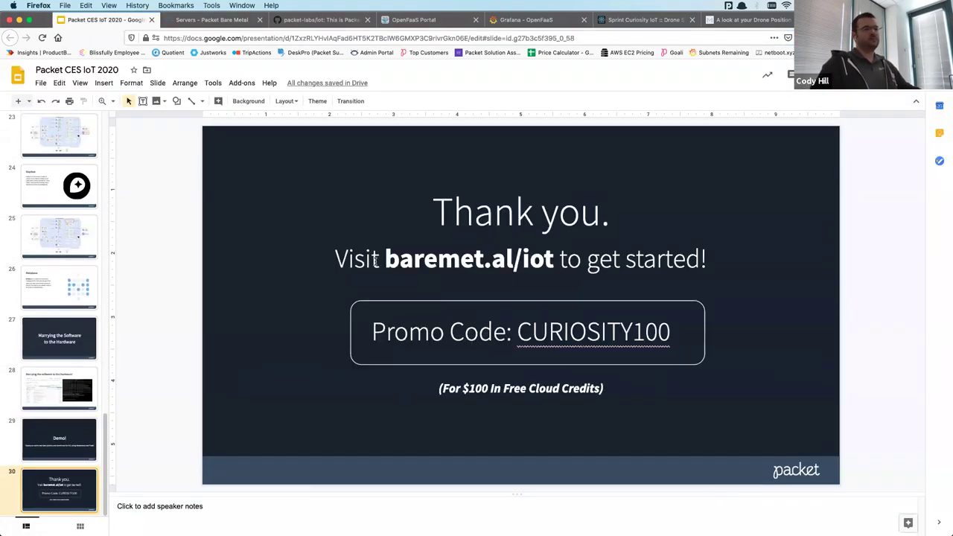
drag(384, 260, 514, 262)
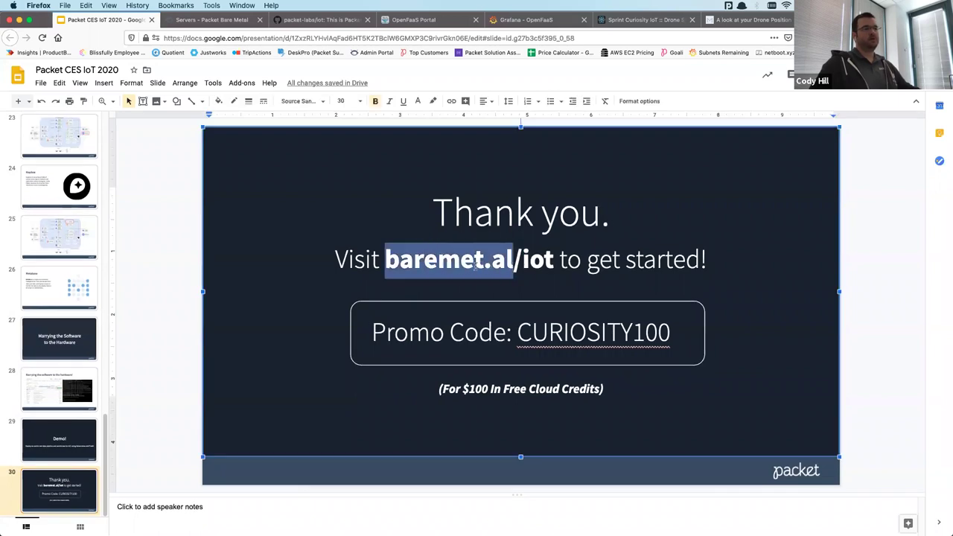
click(485, 260)
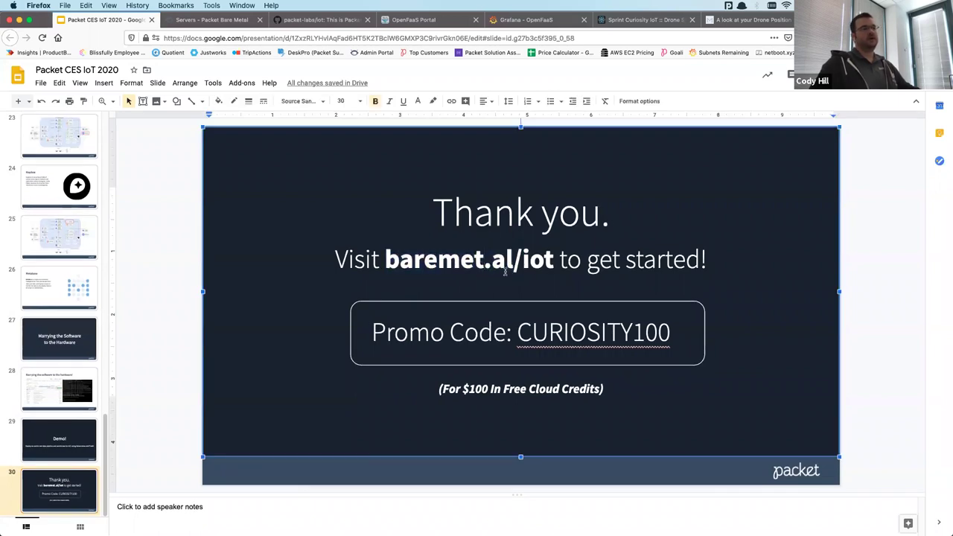
click(524, 285)
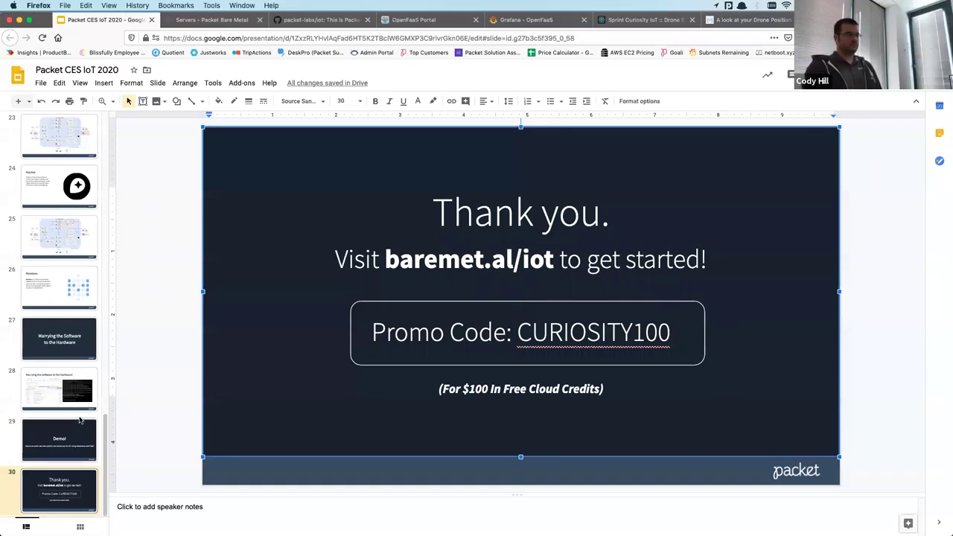
Step: Open slide 10 with the Kubernetes Cluster architecture diagram in the slide editor
scroll(79, 422, up, 10)
scroll(80, 419, up, 8)
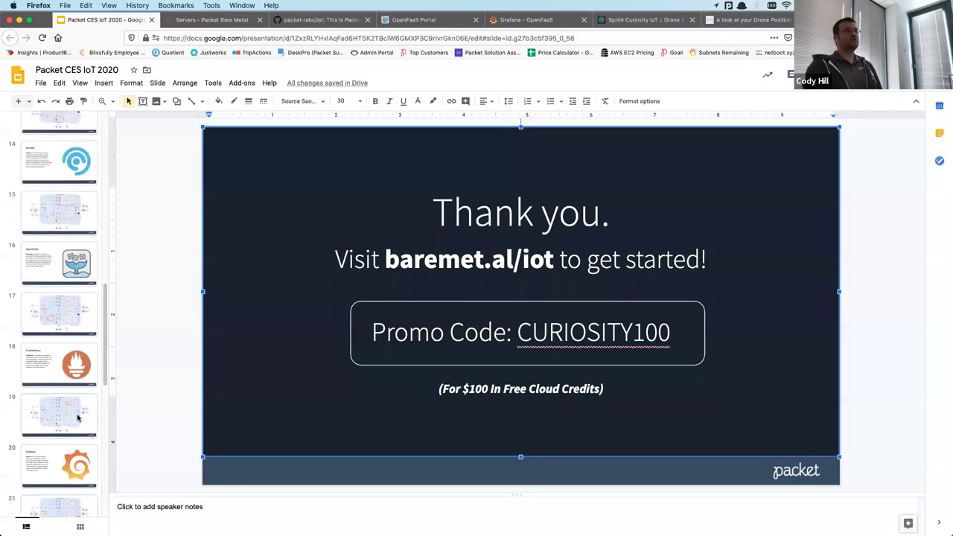
click(59, 223)
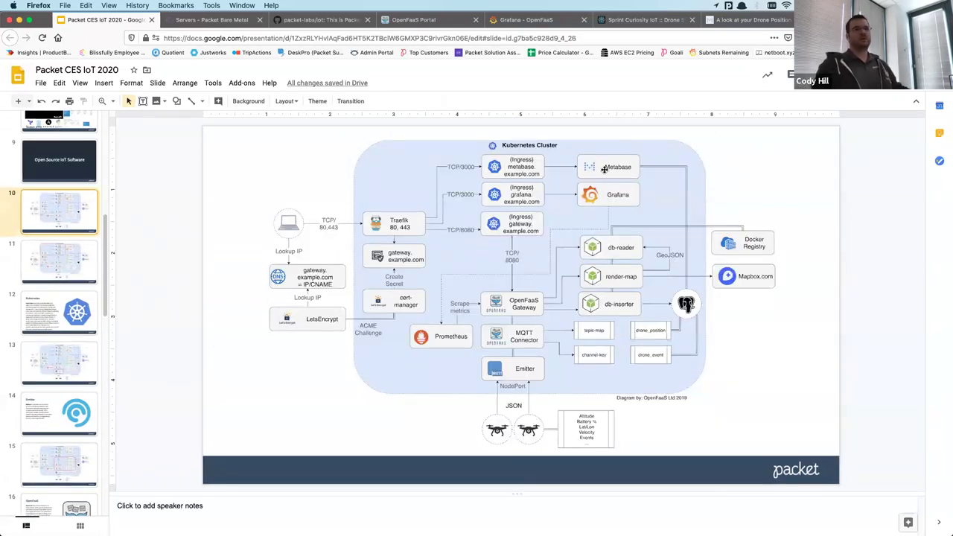
Step: Present the deck from the Demo! slide, go back to the Kubernetes Cluster diagram with Prometheus outlined in red, and show it full screen
key(super+bracketleft)
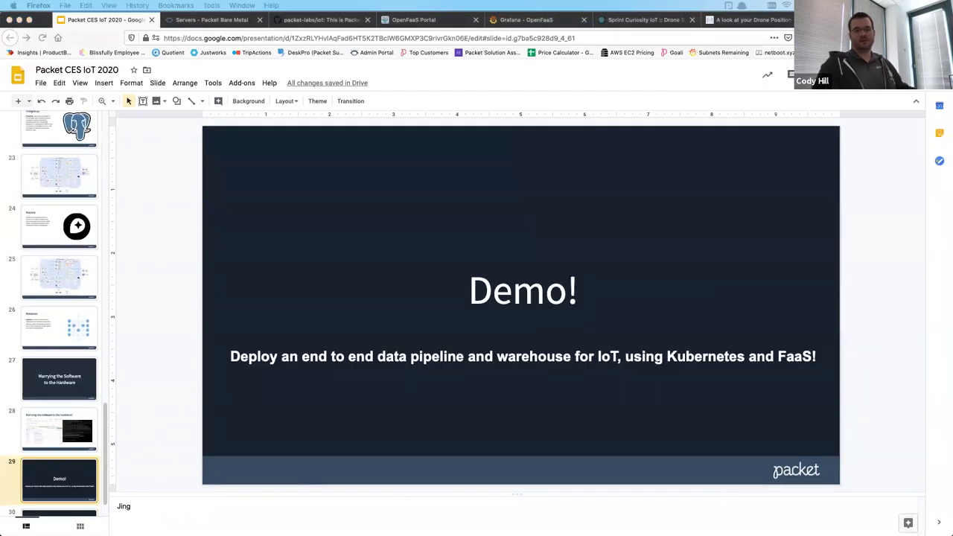
key(super+Return)
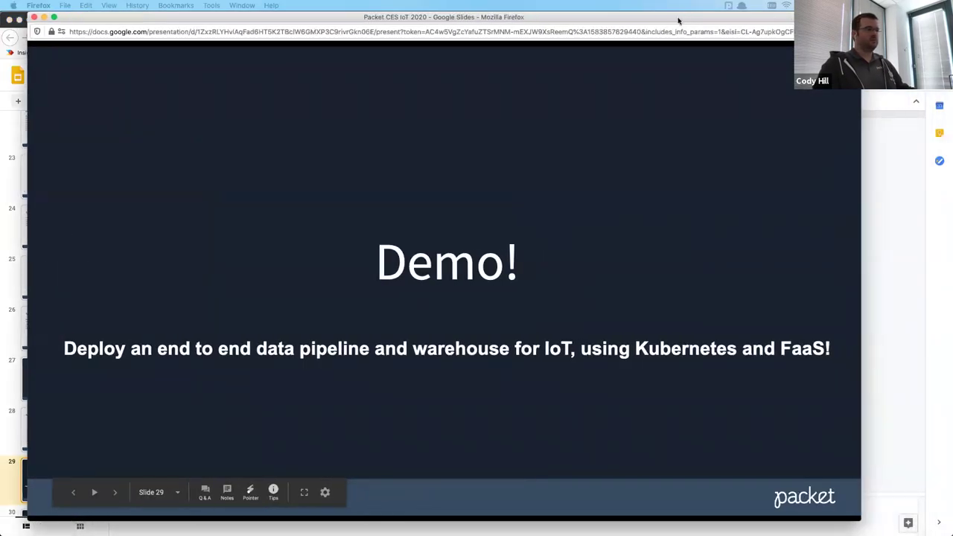
key(Left)
key(Left)
key(Left)
key(Left)
key(Left)
key(Left)
key(Left)
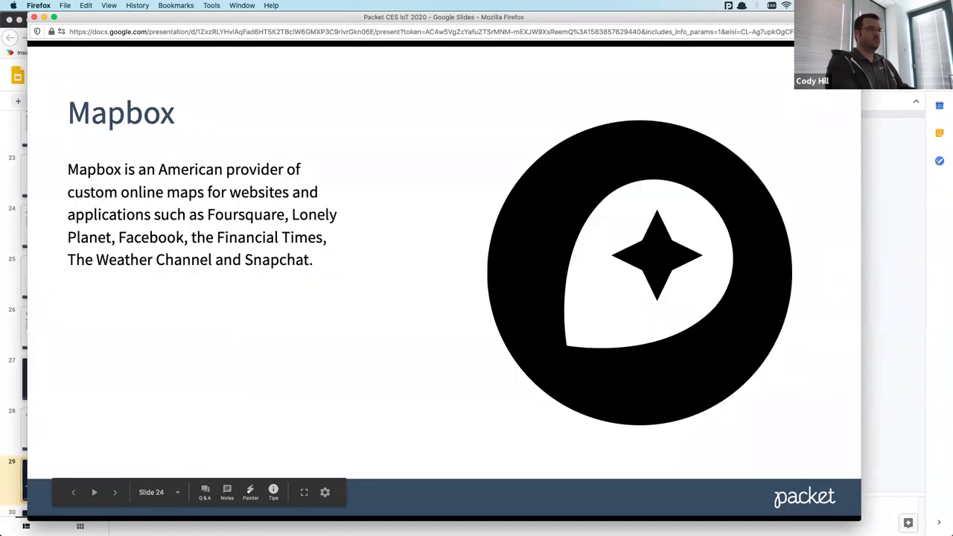
key(Left)
key(Left)
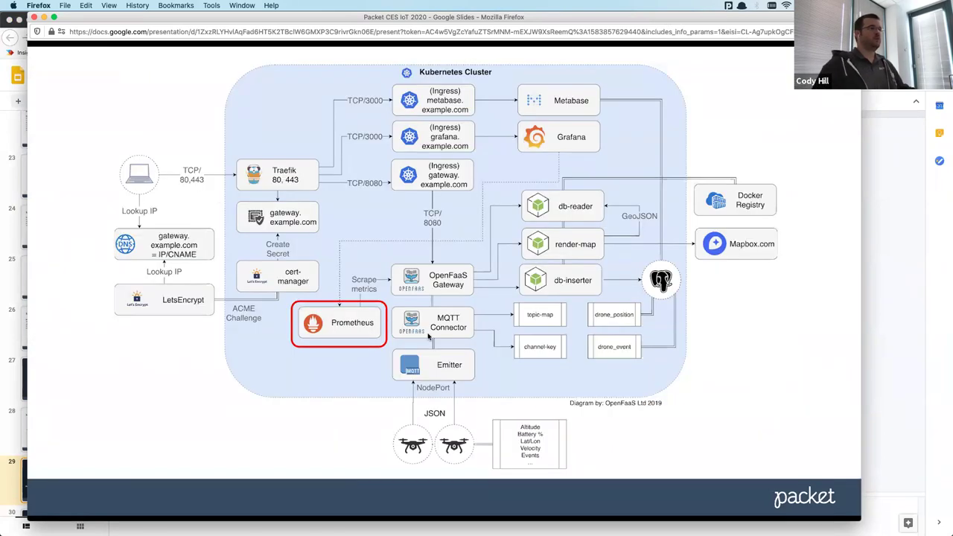
click(53, 15)
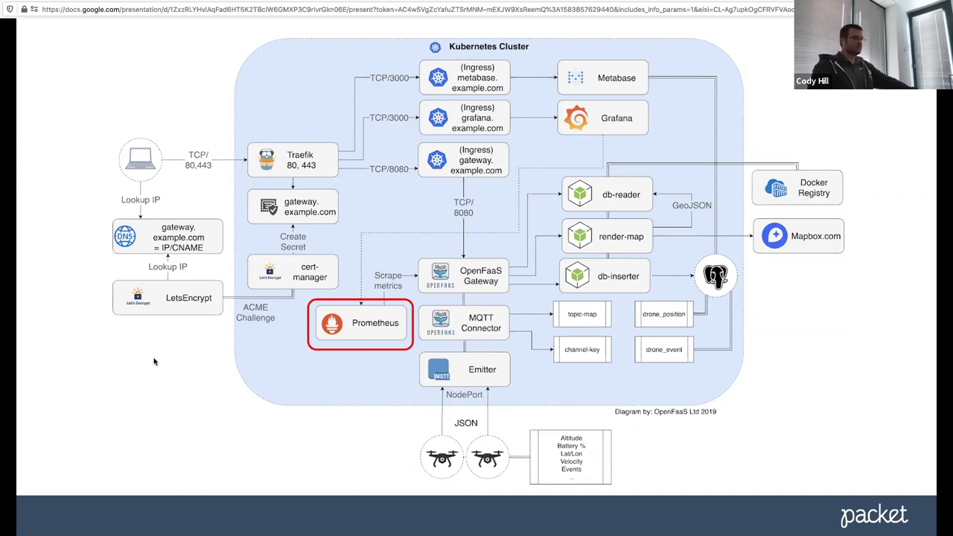
Step: Exit the slideshow and present the closing Thank you slide, slide 30, in full screen
key(Escape)
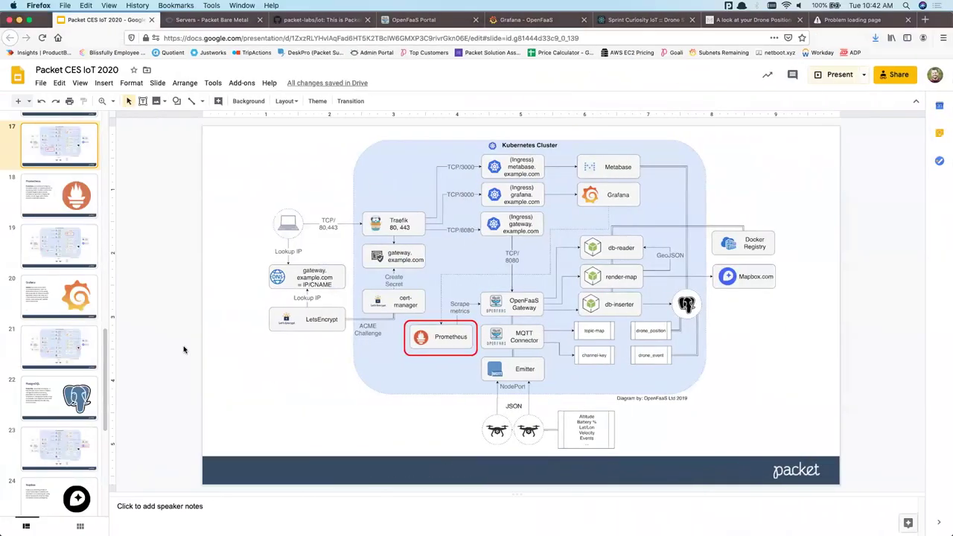
key(Up)
scroll(59, 335, down, 8)
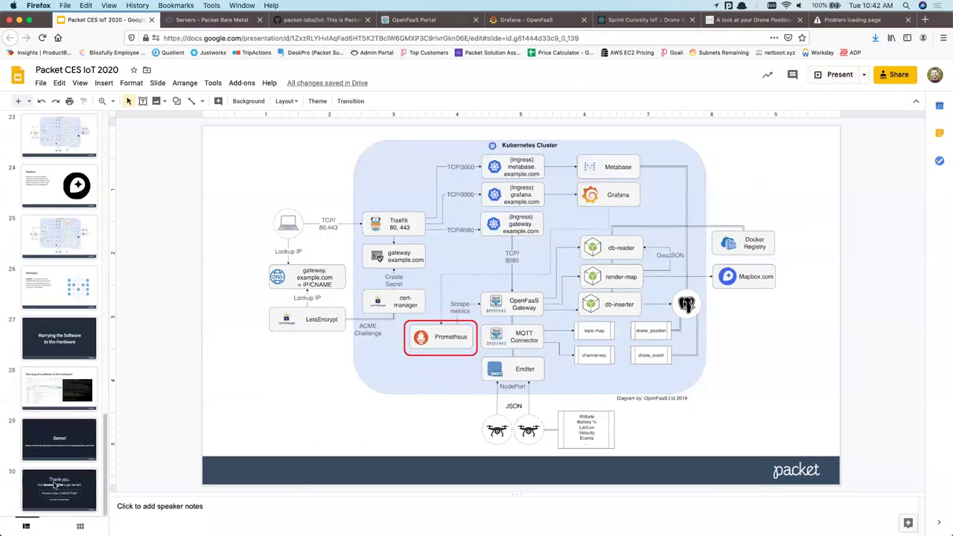
click(54, 488)
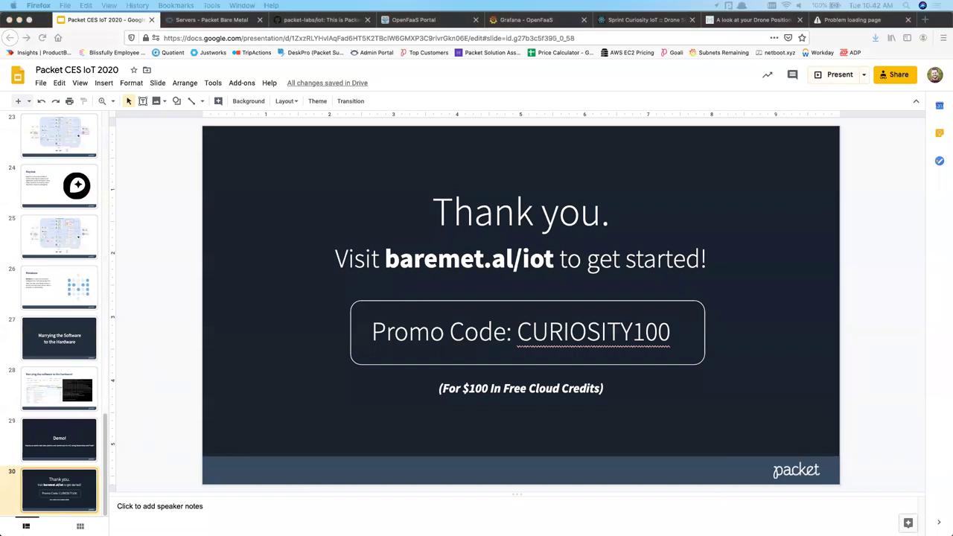
key(super+Tab)
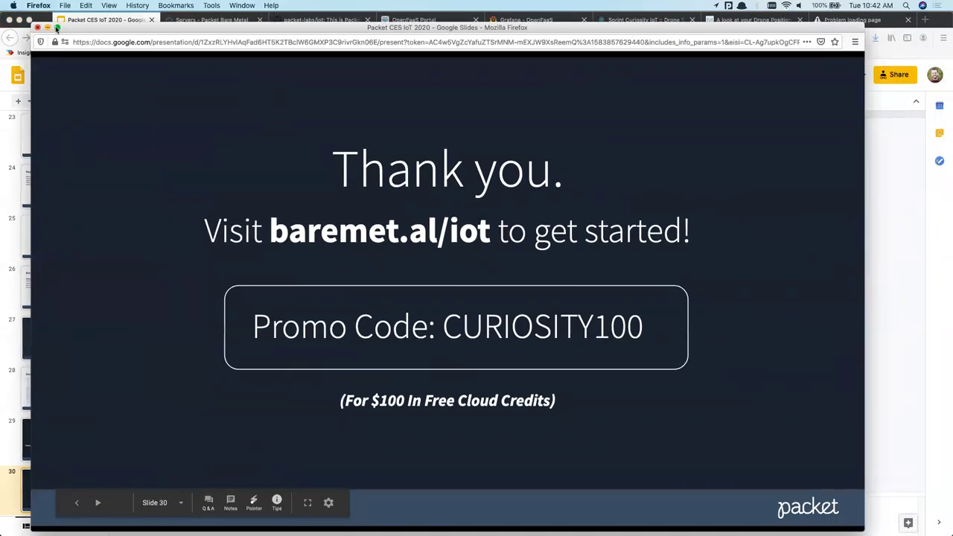
click(56, 28)
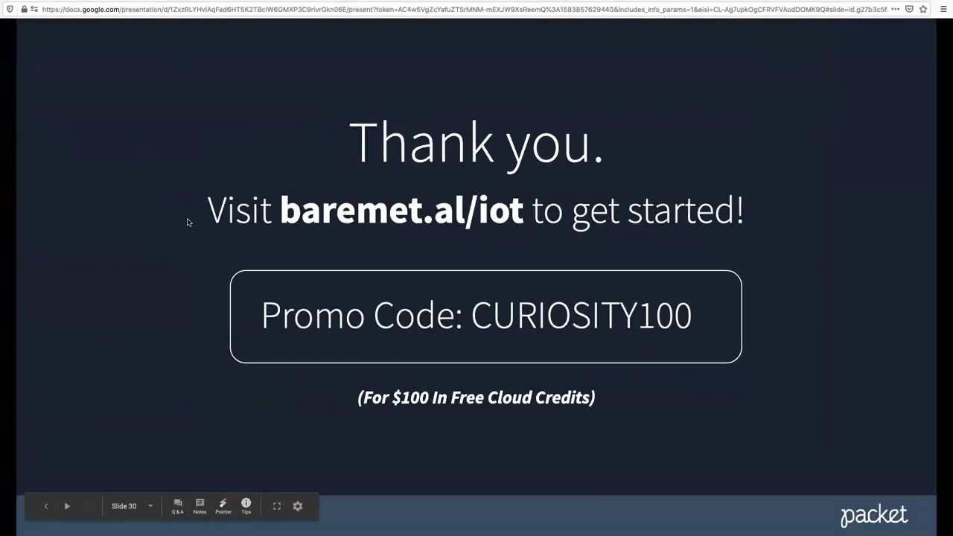